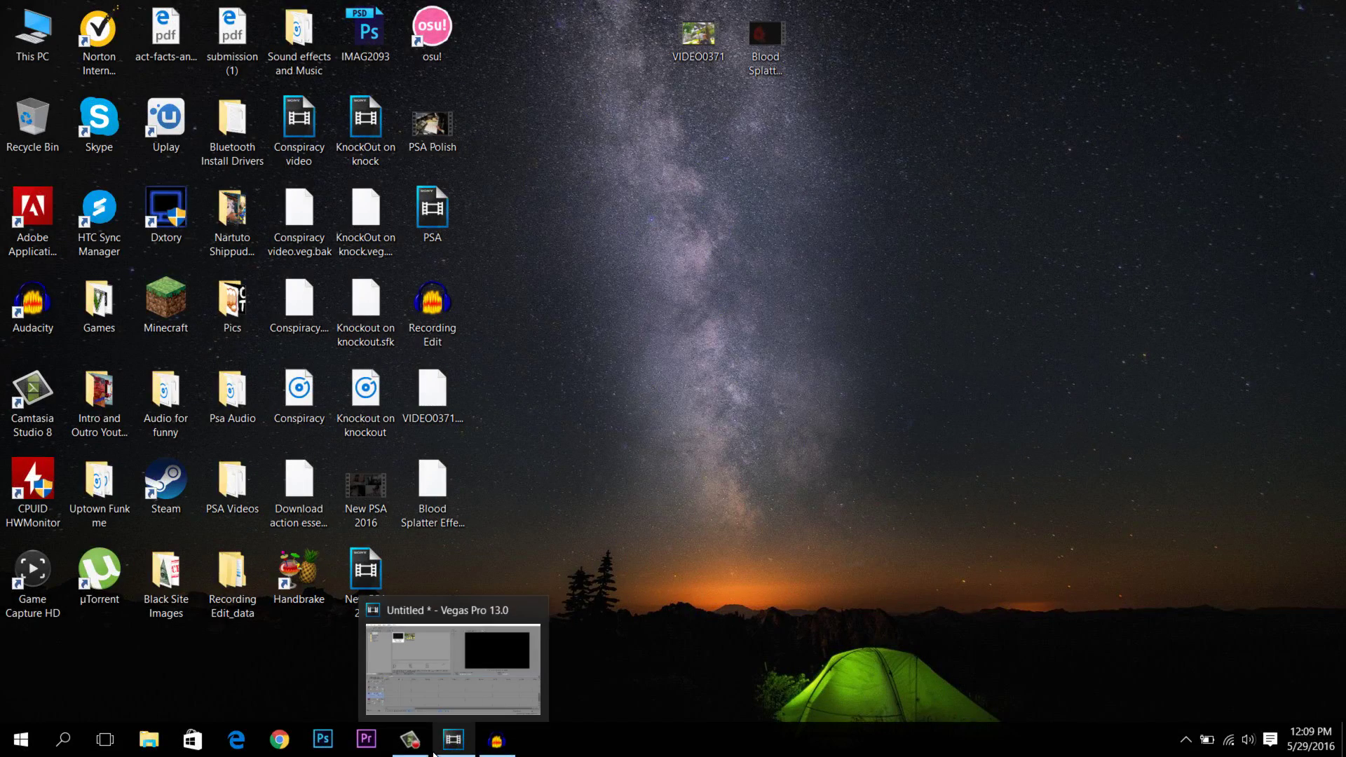
# Restore the untitled Vegas Pro 13.0 project window from the taskbar.
pyautogui.click(439, 750)
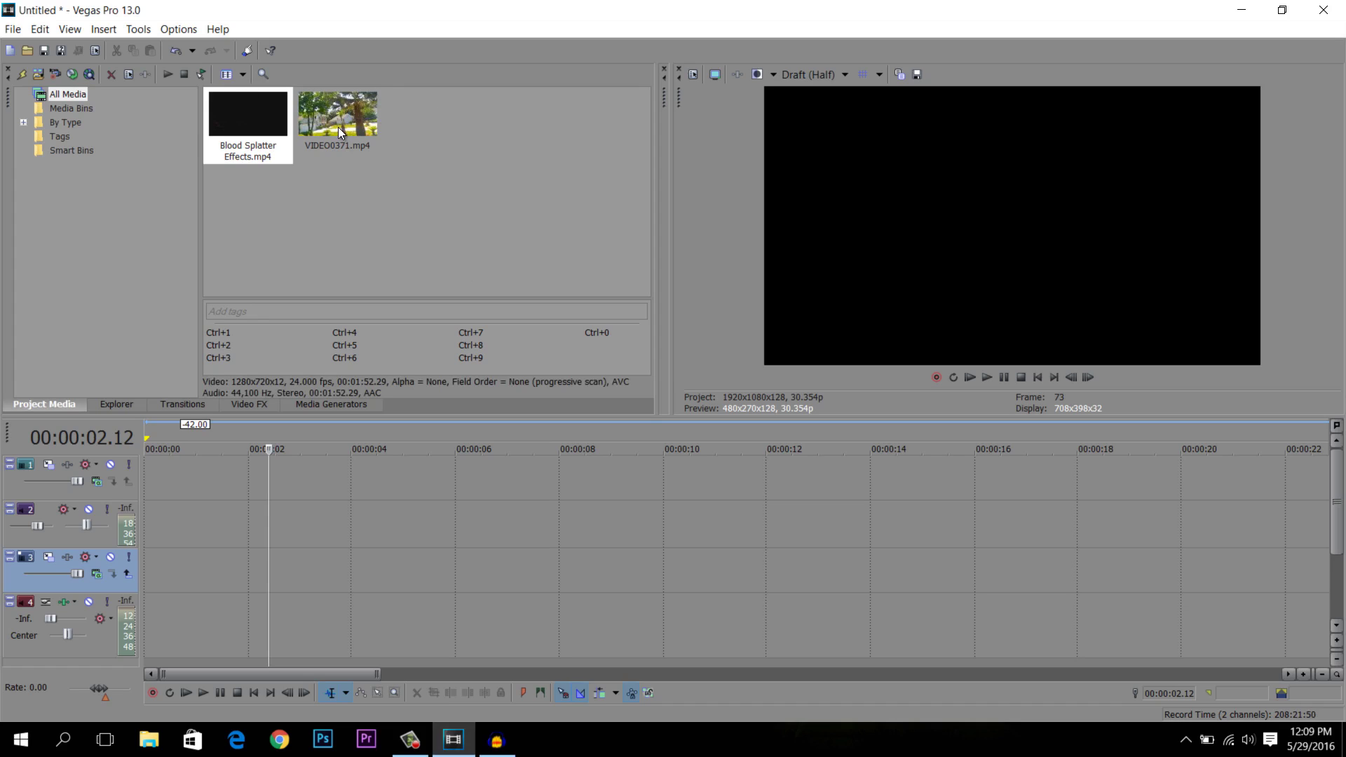
# Place VIDEO0371.mp4 on the timeline and Blood Splatter Effects.mp4 on the track above it.
pyautogui.moveTo(336, 127); pyautogui.dragTo(131, 586)
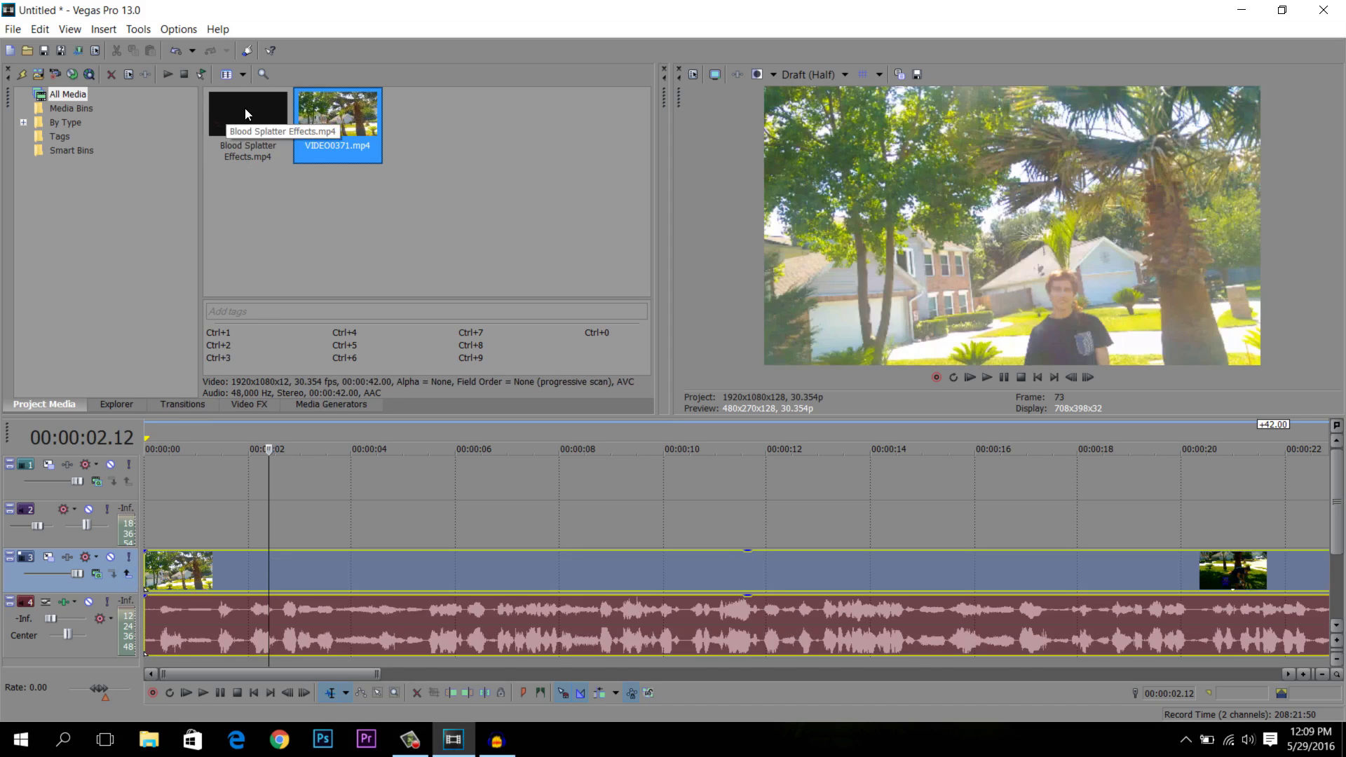
pyautogui.moveTo(241, 100); pyautogui.dragTo(113, 501)
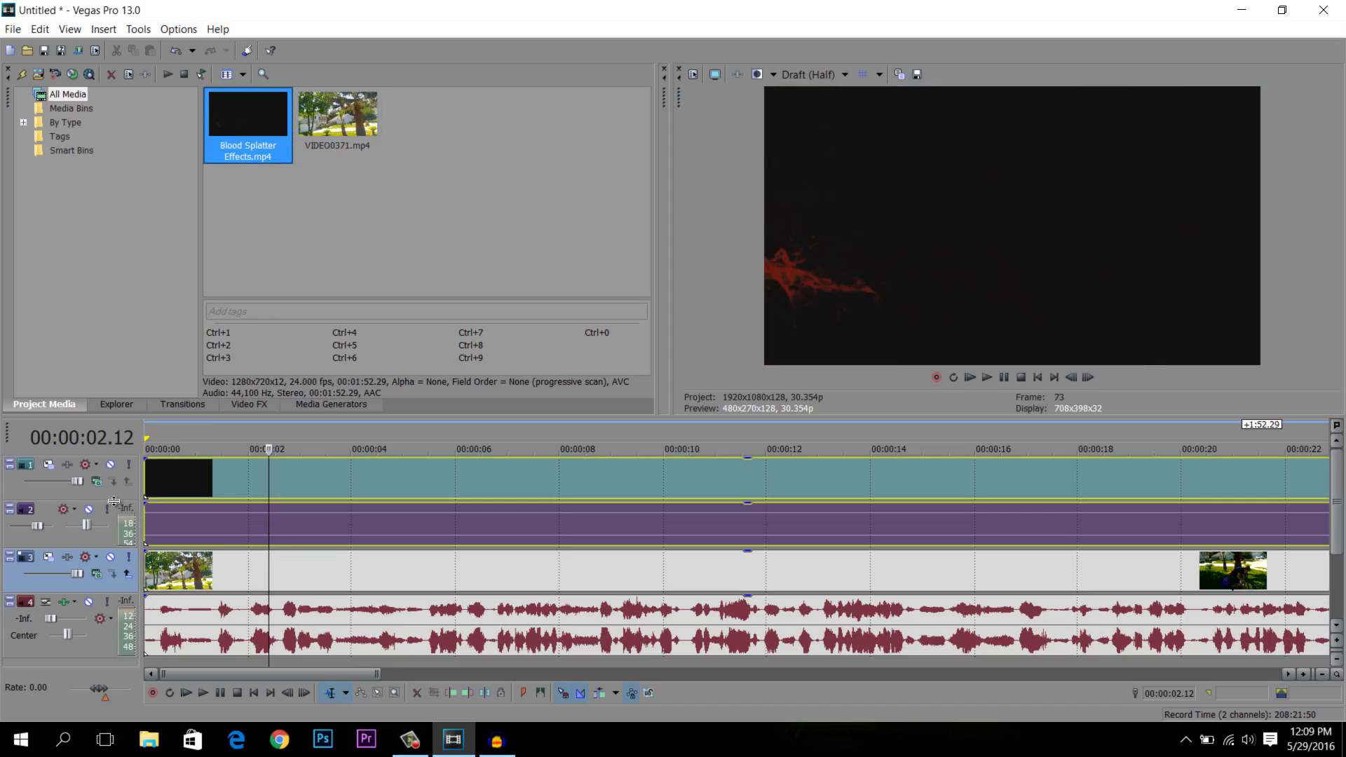
# Split the Blood Splatter clip at frame 20, delete the remainder, and nudge the piece about a second later.
pyautogui.click(162, 463)
pyautogui.click(155, 466)
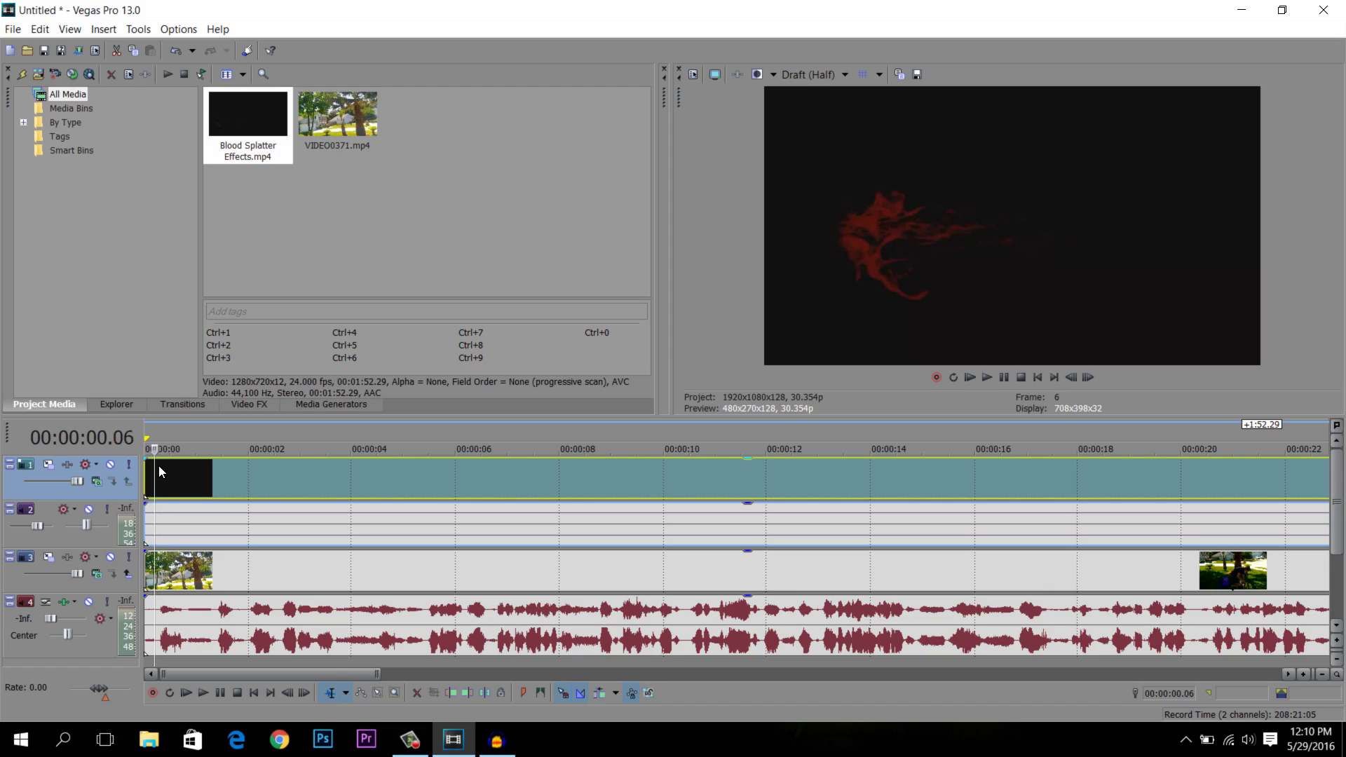
pyautogui.press('Right')
pyautogui.press('Right')
pyautogui.press('Right')
pyautogui.press('Right')
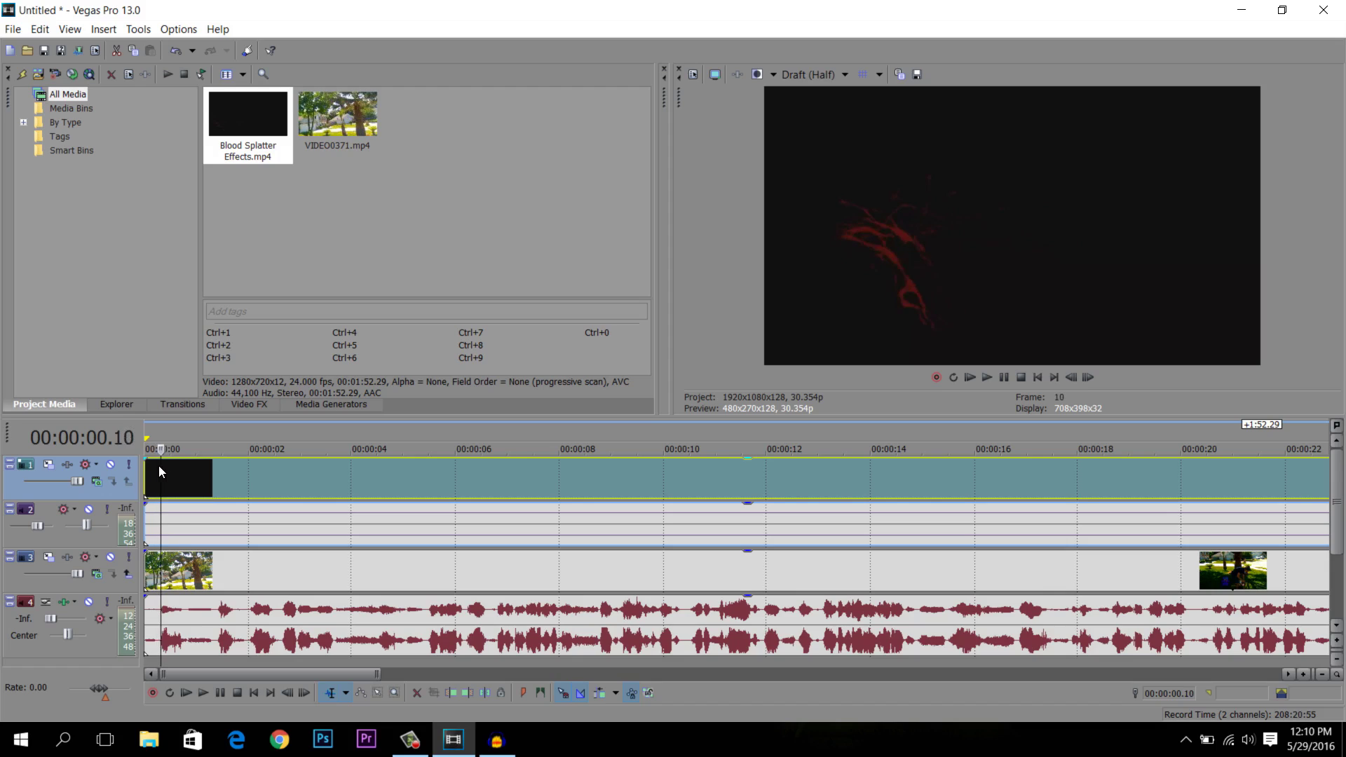
pyautogui.press('Right')
pyautogui.press('Right')
pyautogui.press('Right')
pyautogui.press('Right')
pyautogui.press('Right')
pyautogui.press('Right')
pyautogui.press('Right')
pyautogui.press('Right')
pyautogui.press('Right')
pyautogui.press('Right')
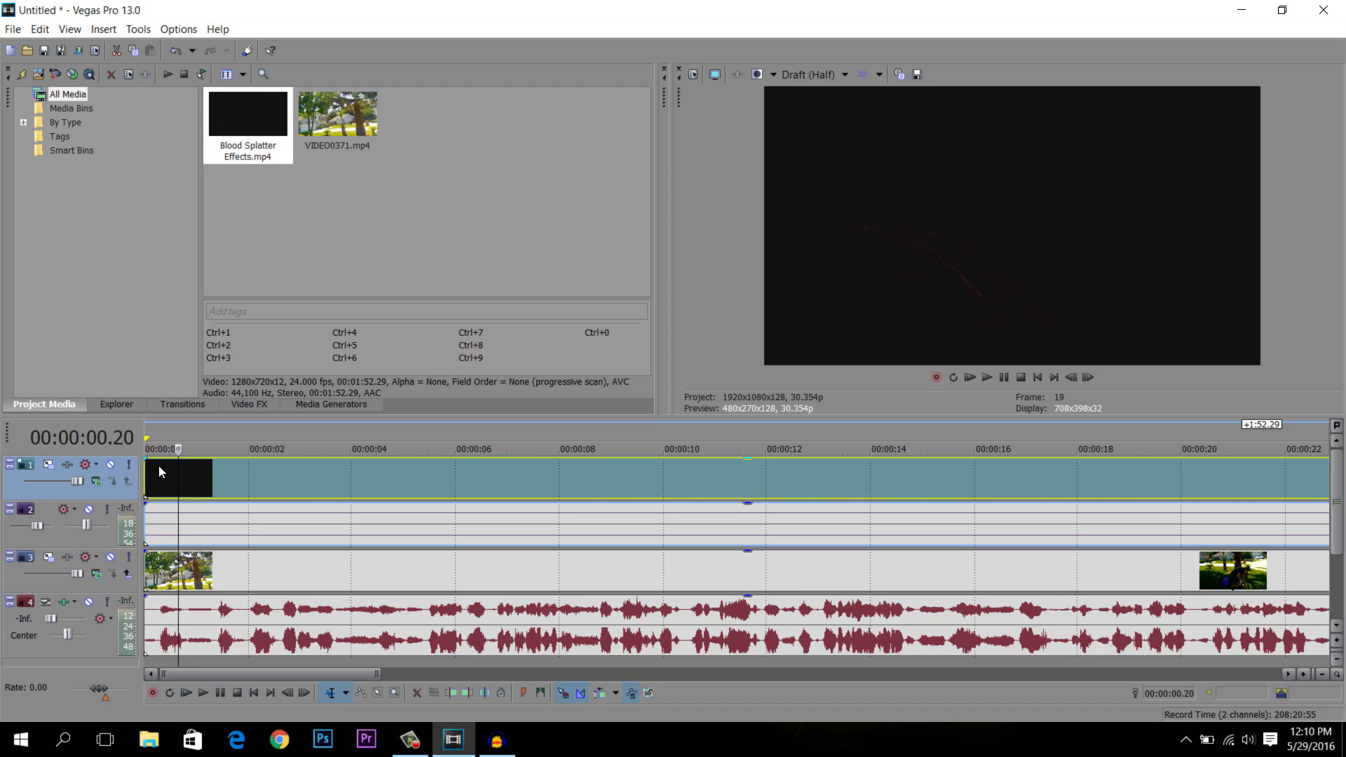
pyautogui.press('s')
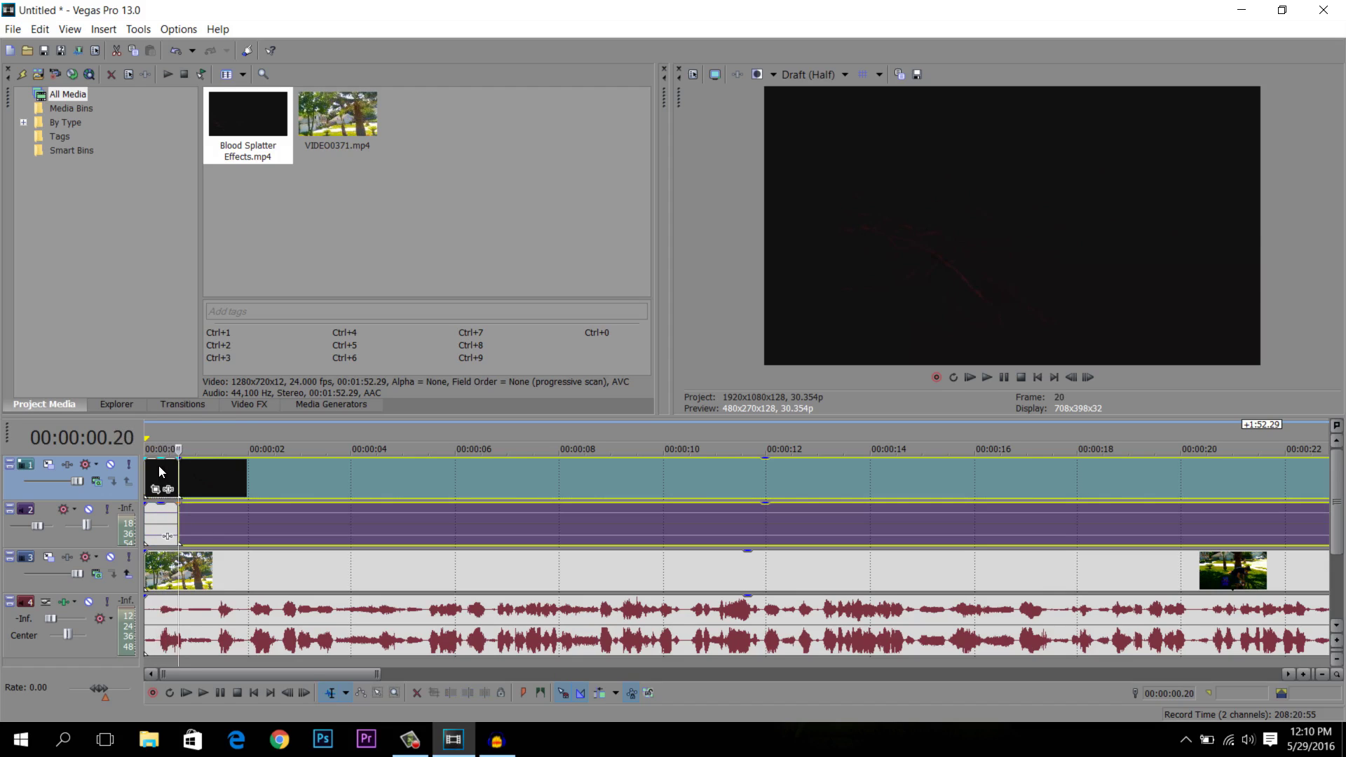
pyautogui.press('Delete')
pyautogui.moveTo(159, 465); pyautogui.dragTo(221, 464)
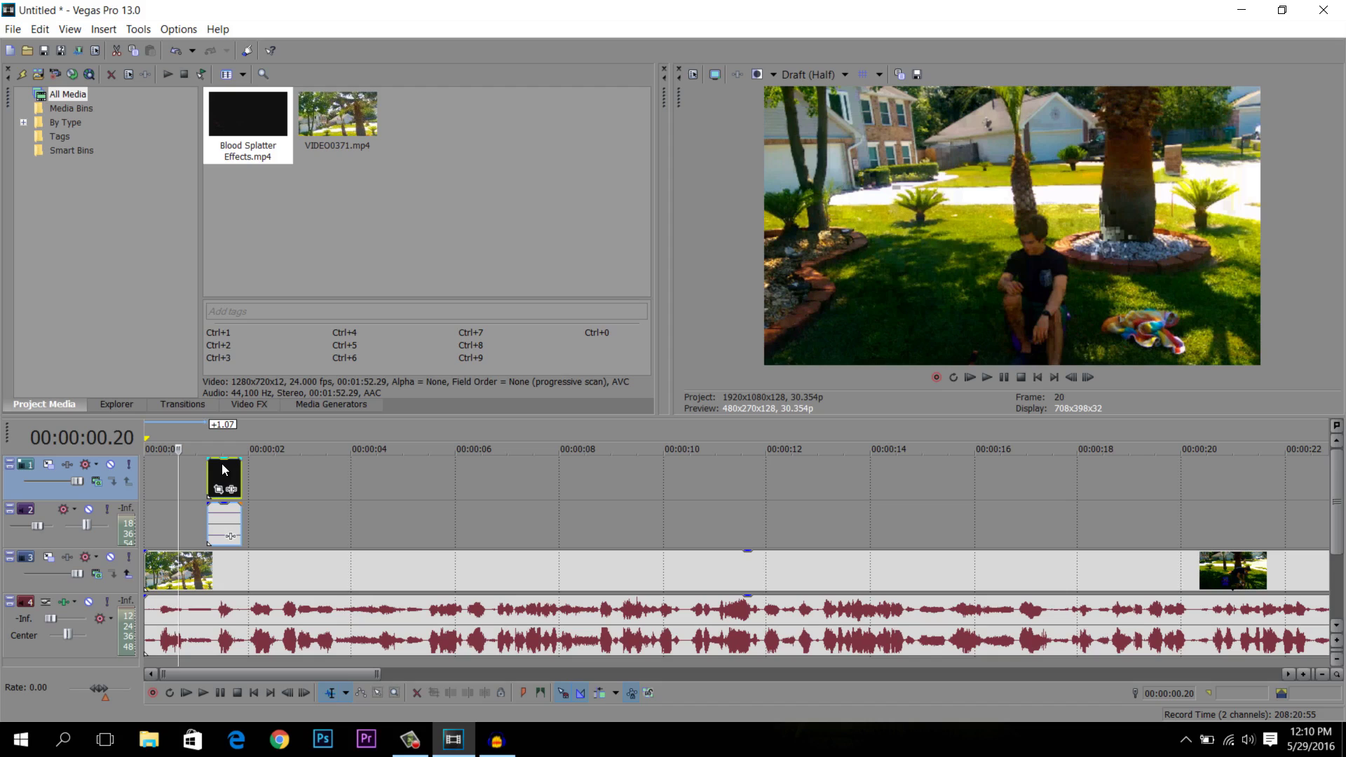
# Scrub the footage to the stab and move the short splatter clip to about 00:00:09.07.
pyautogui.click(255, 477)
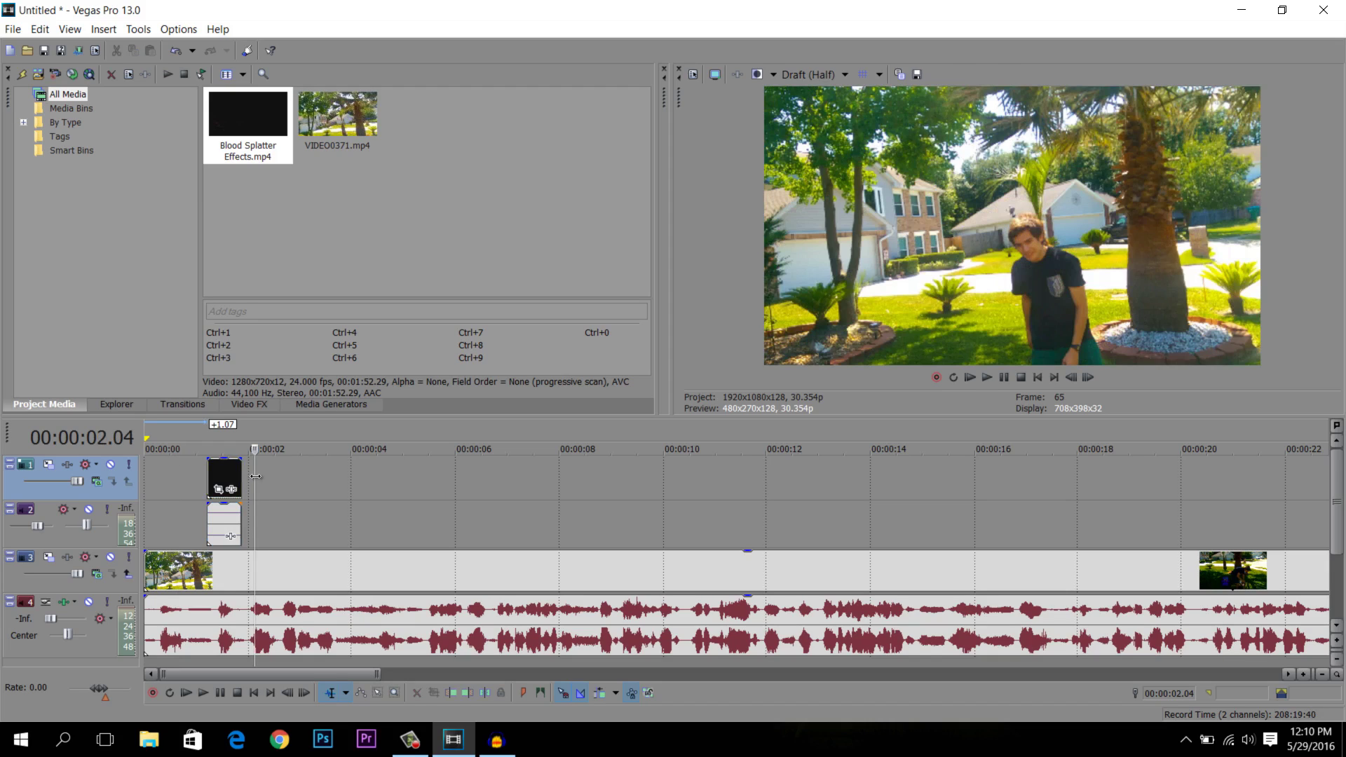
pyautogui.click(256, 476)
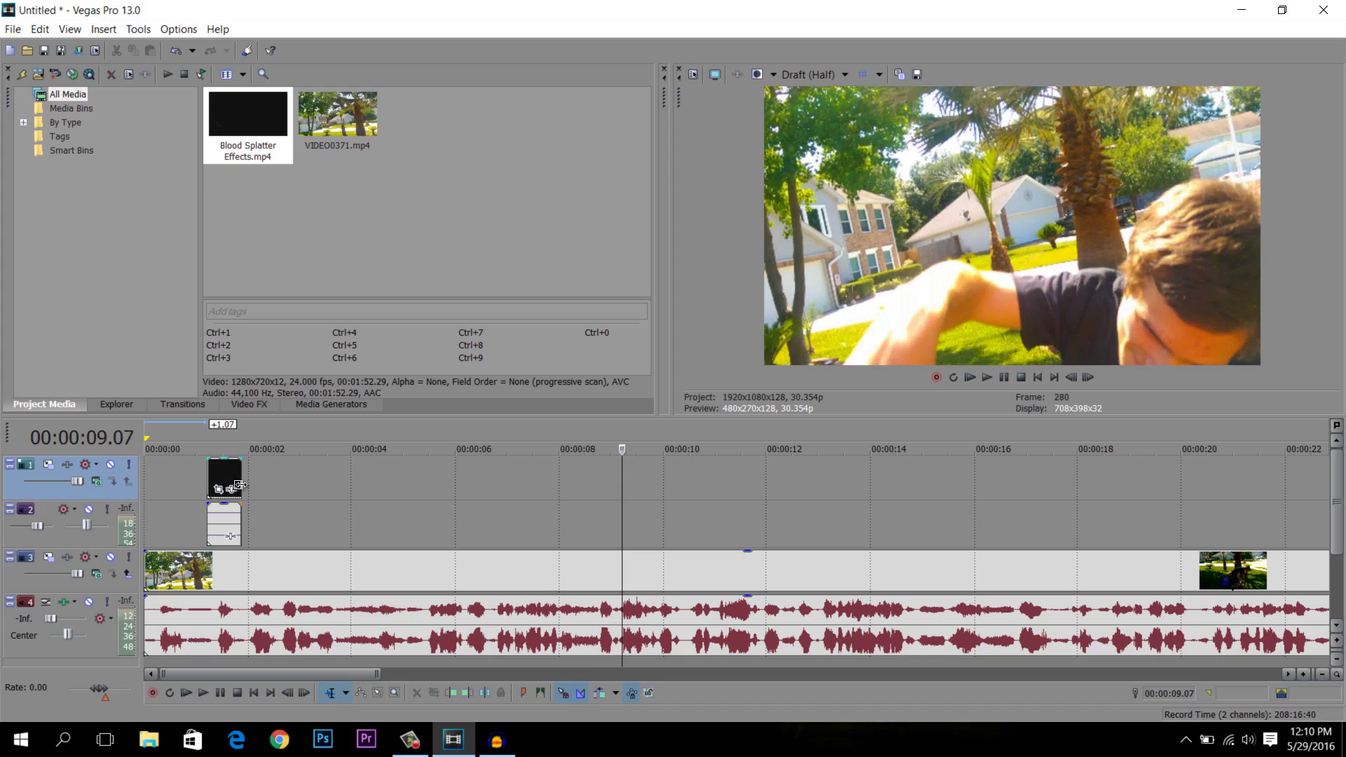
pyautogui.moveTo(225, 474); pyautogui.dragTo(638, 461)
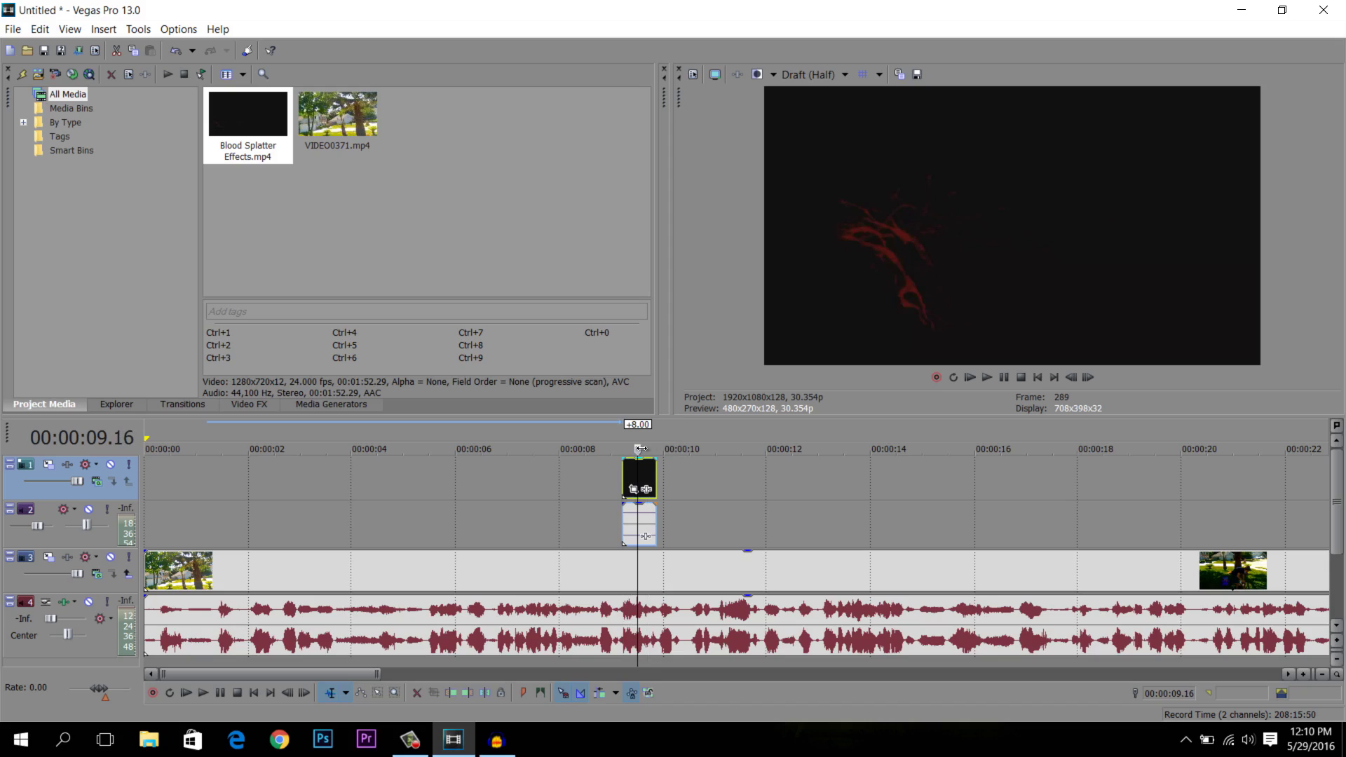
# Add Sony Chroma Keyer to the Blood Splatter event's FX chain.
pyautogui.click(623, 478)
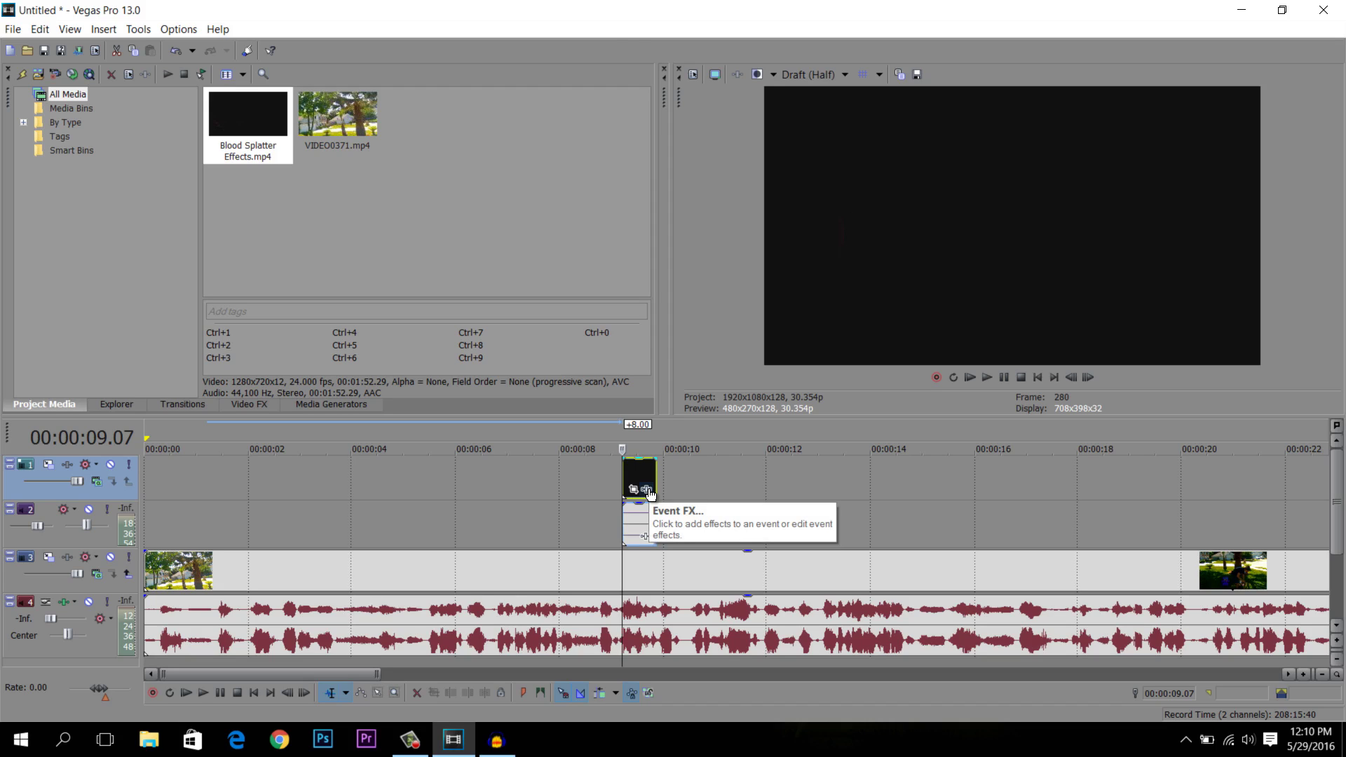
pyautogui.click(647, 491)
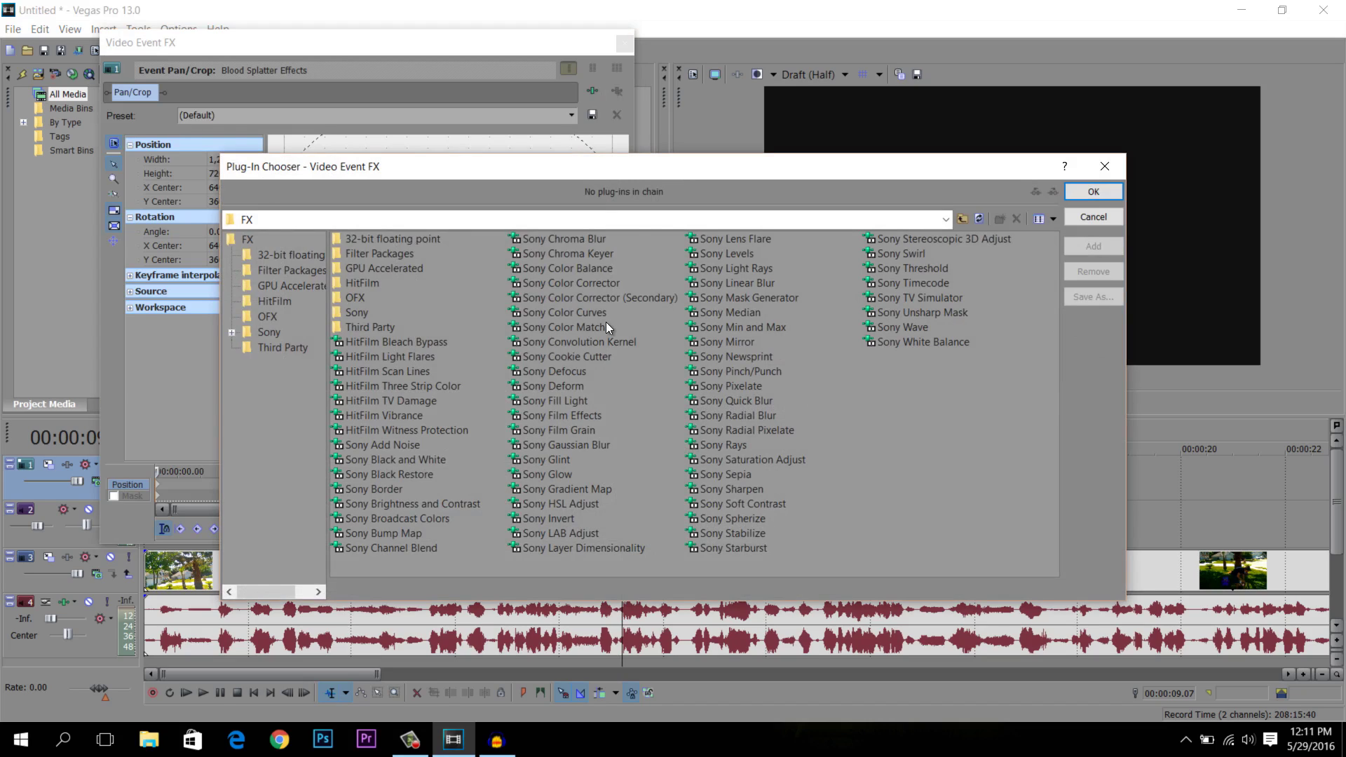
pyautogui.click(592, 257)
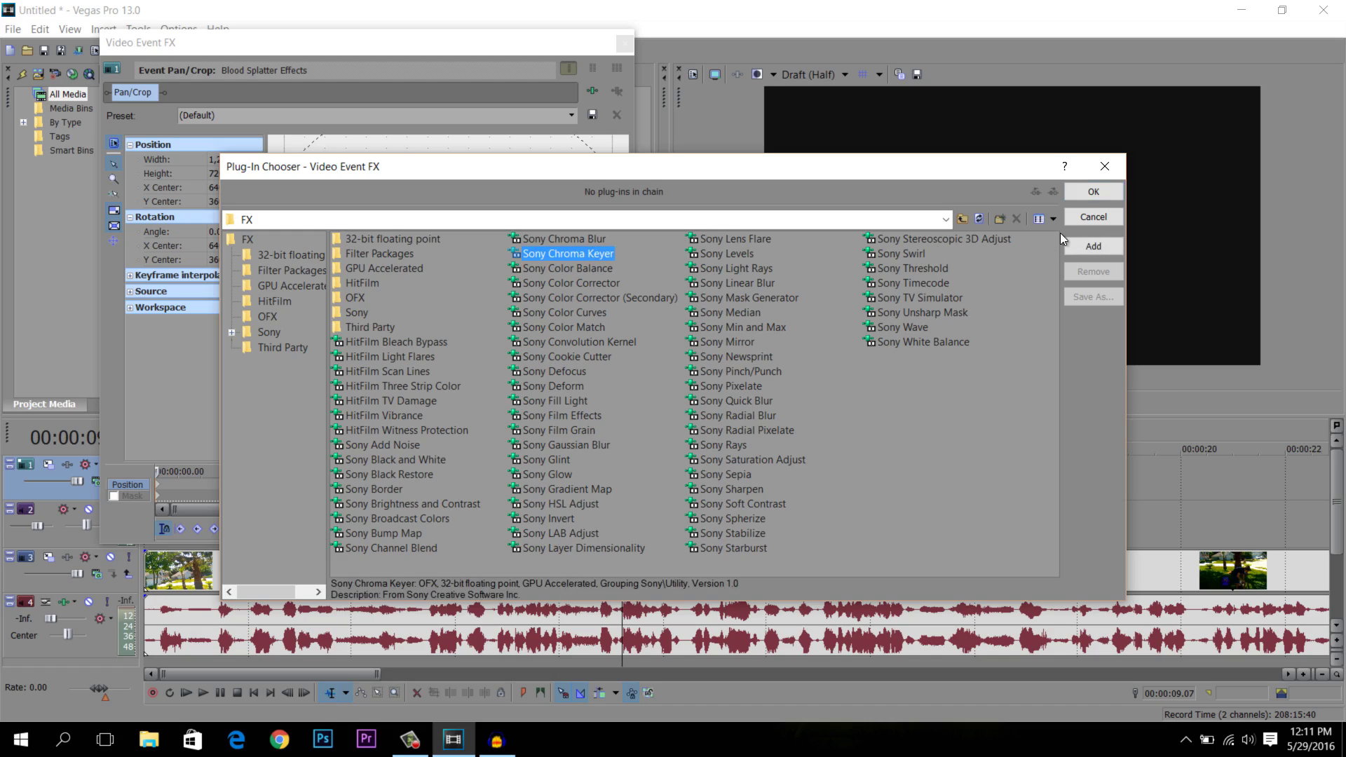
pyautogui.click(1090, 248)
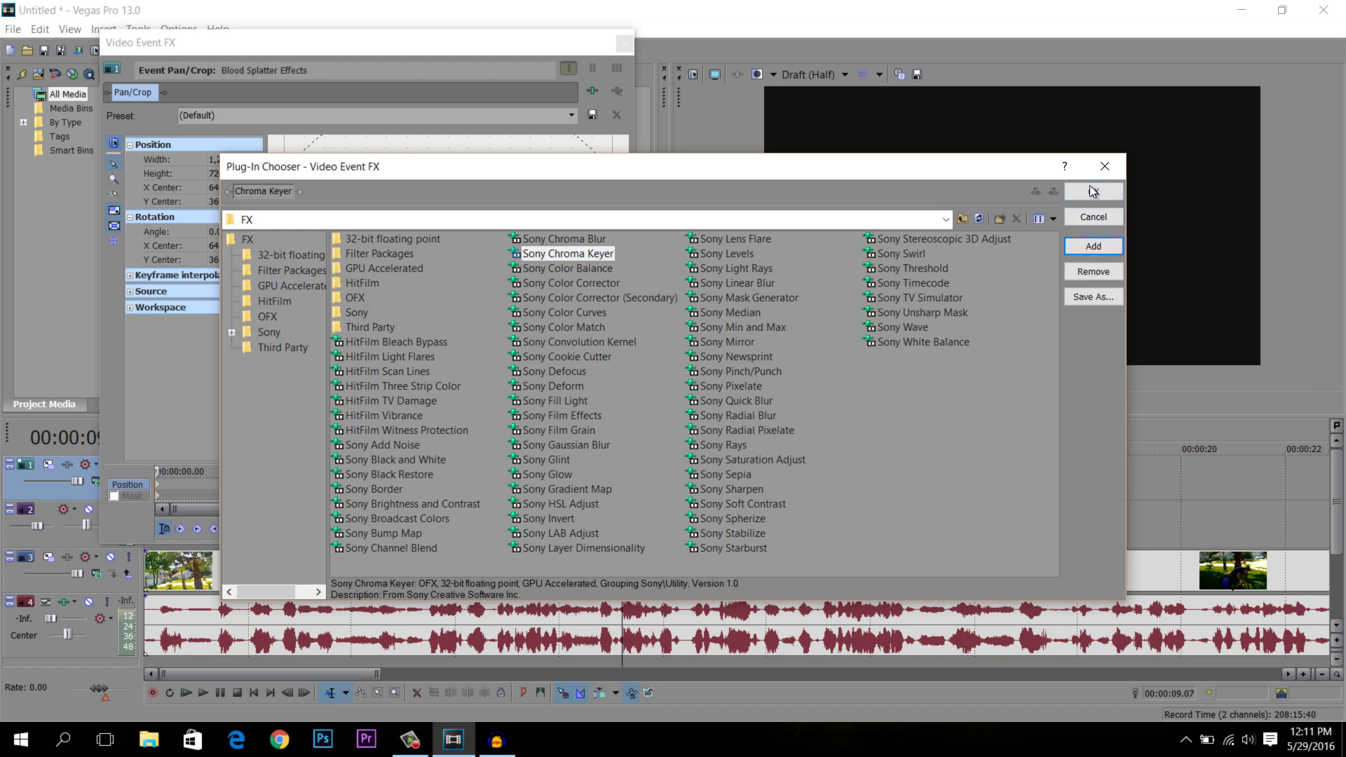
pyautogui.click(1094, 194)
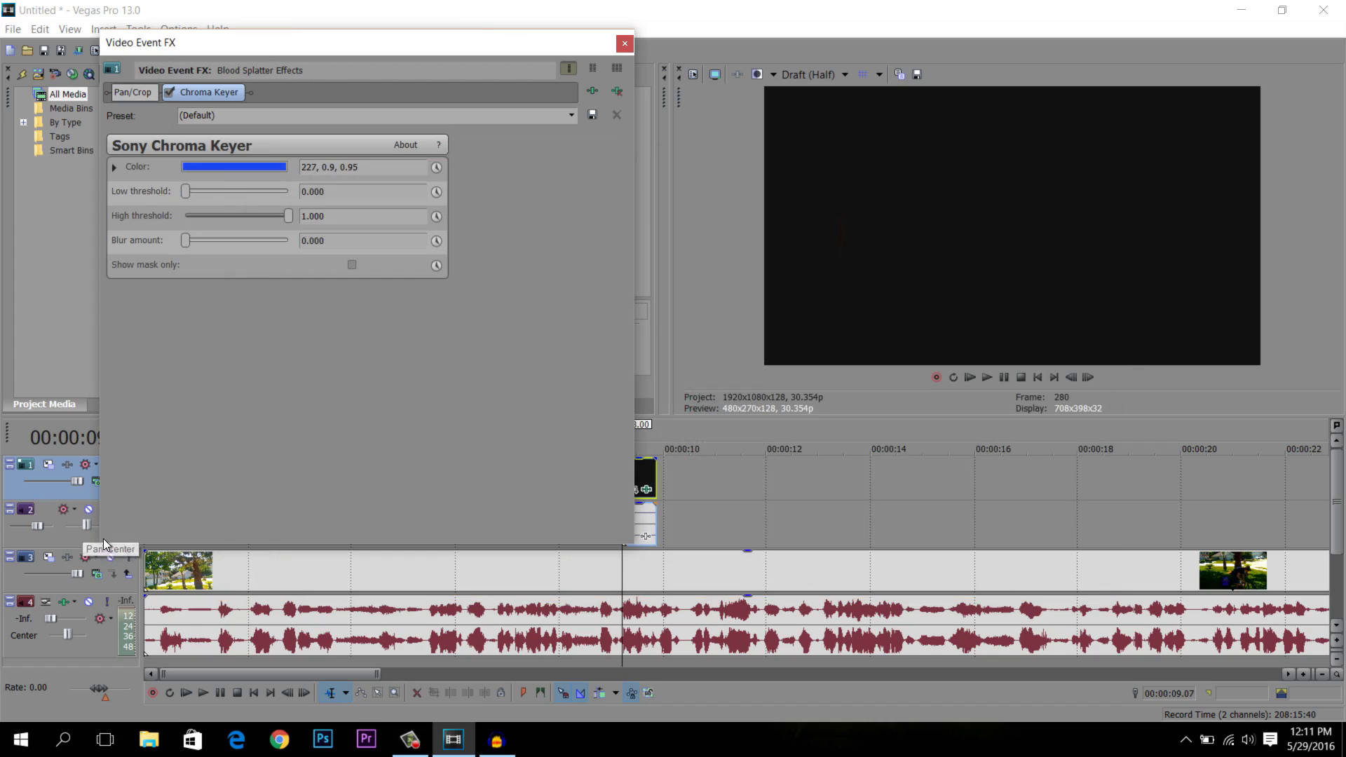
# Shrink and move the Video Event FX window, then set the Chroma Keyer key colour to pure black.
pyautogui.moveTo(101, 543); pyautogui.dragTo(263, 330)
pyautogui.moveTo(419, 31); pyautogui.dragTo(202, 71)
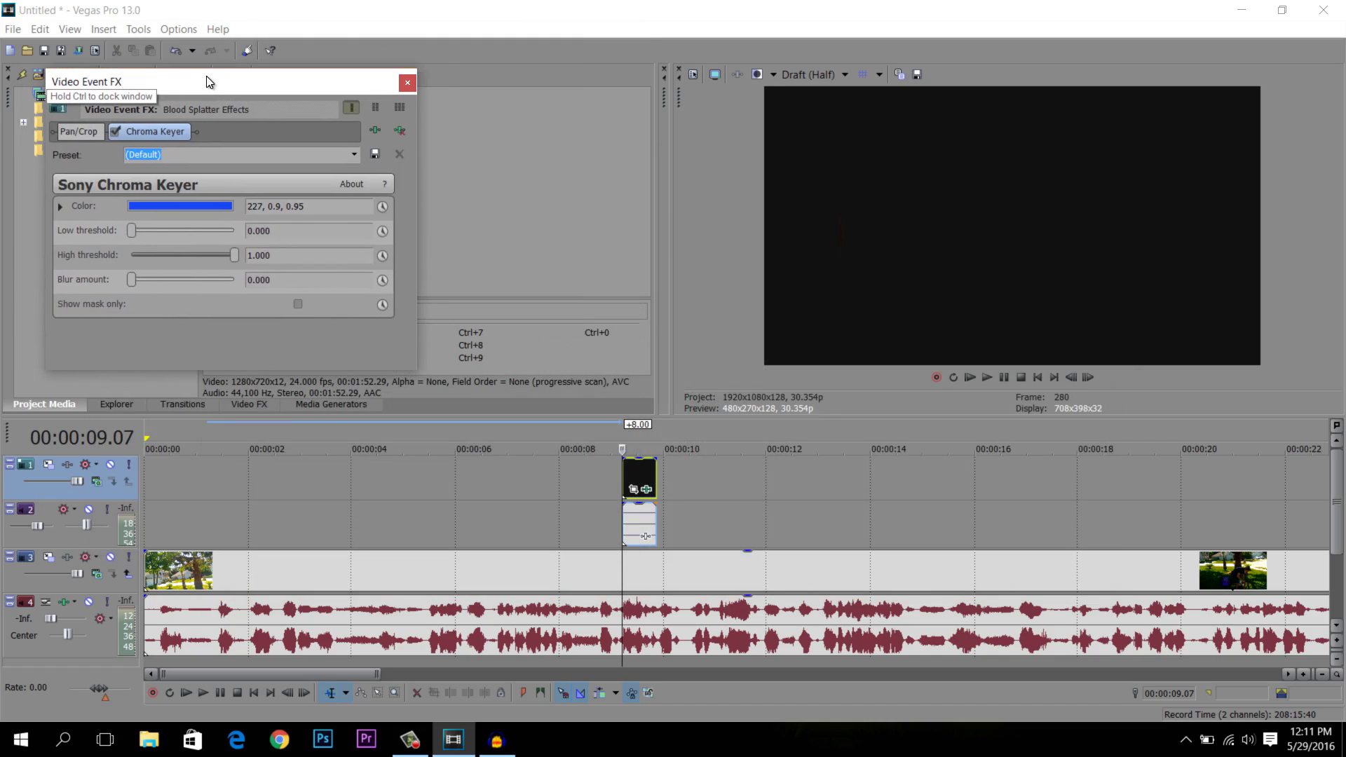
pyautogui.click(186, 207)
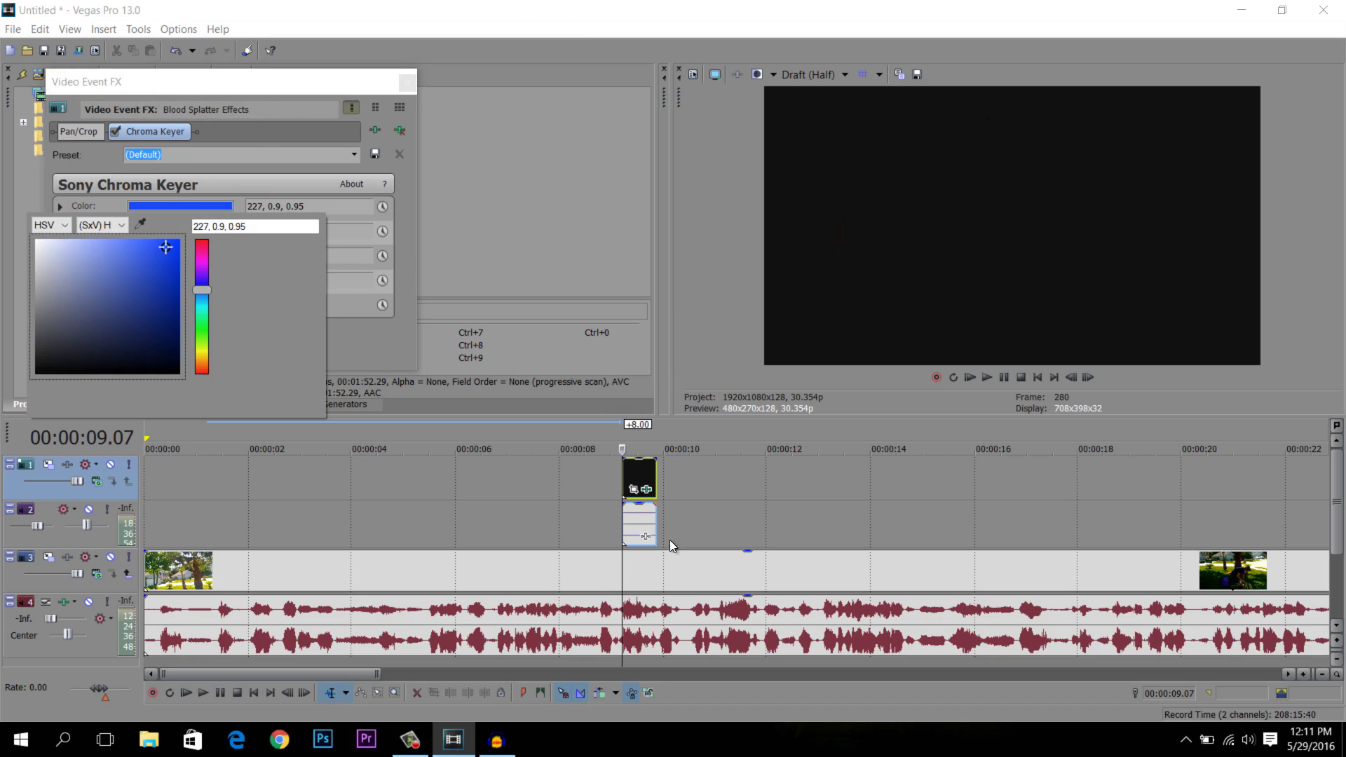
pyautogui.click(638, 479)
pyautogui.click(638, 479)
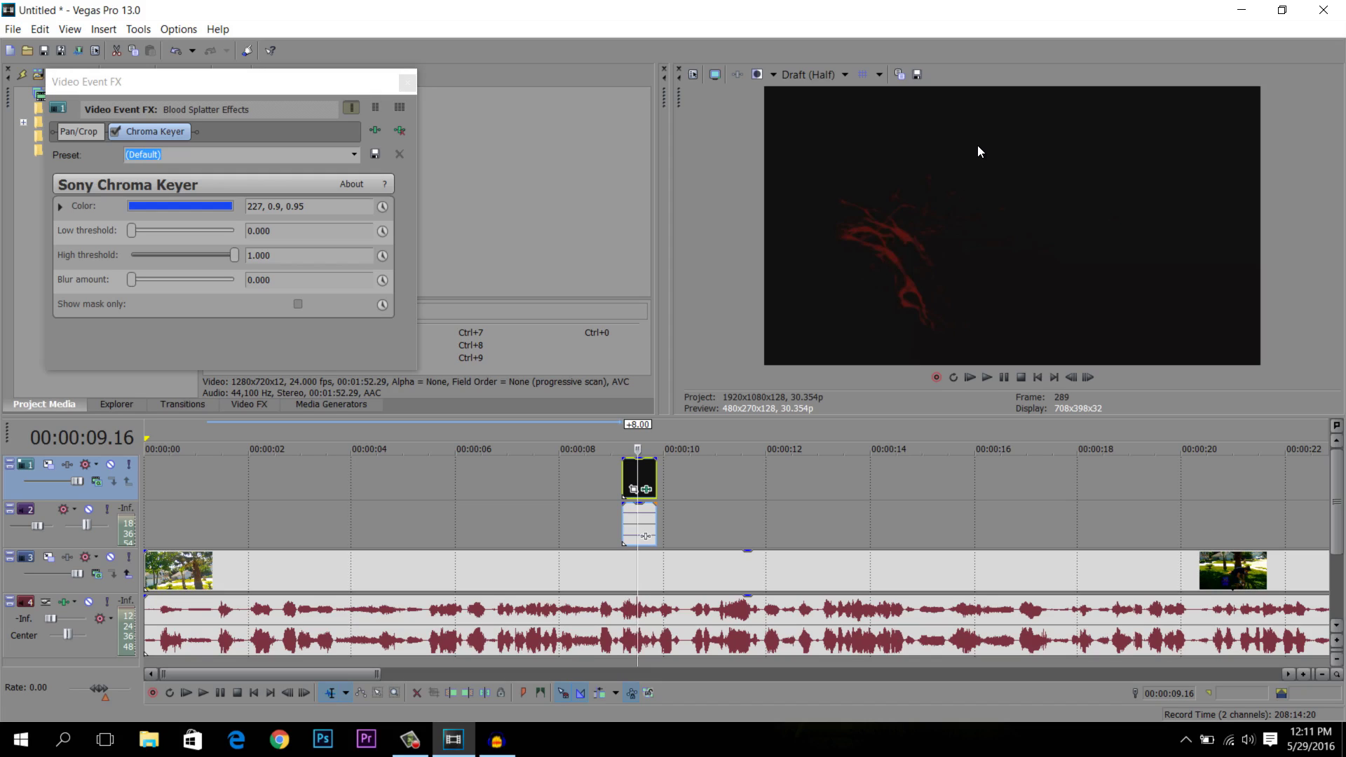
pyautogui.click(187, 202)
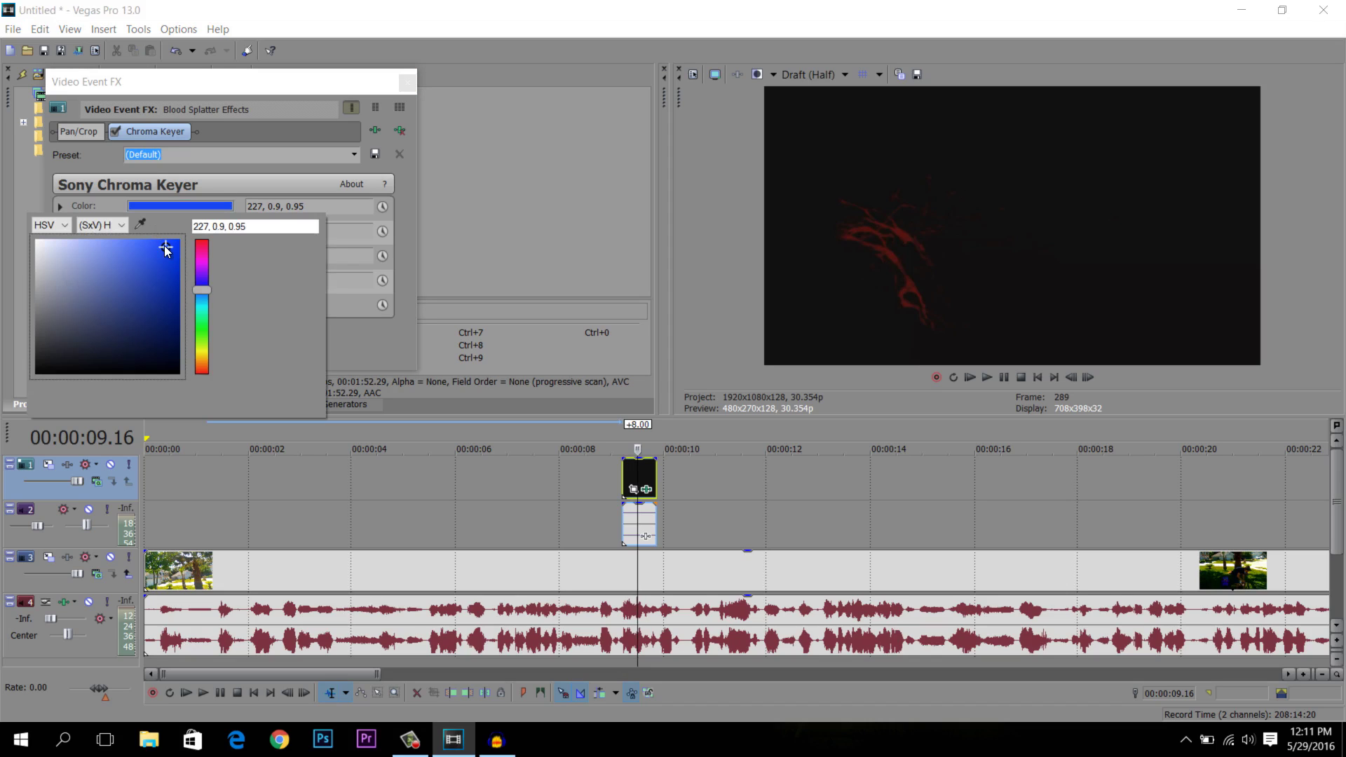
pyautogui.moveTo(166, 249); pyautogui.dragTo(176, 487)
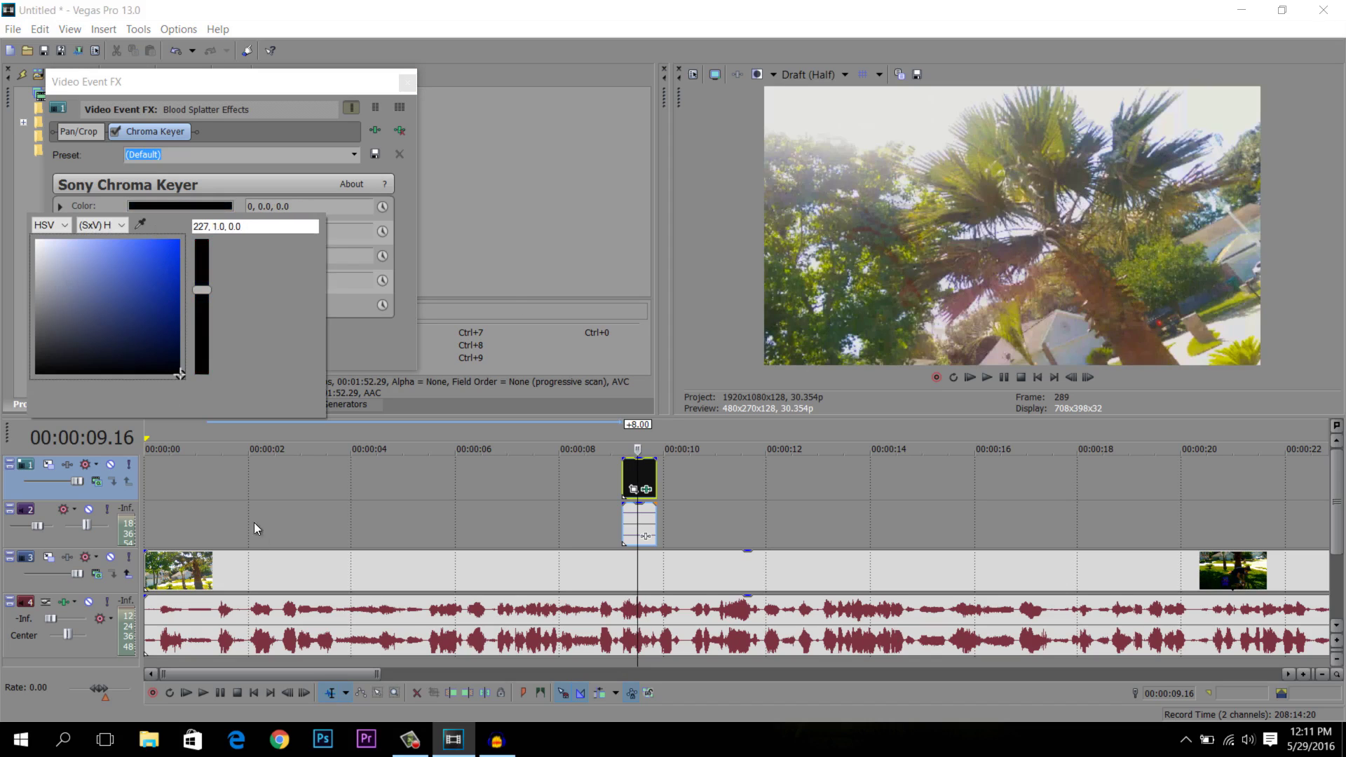
# Keep black as the key colour and set the Chroma Keyer low threshold to 0.100.
pyautogui.click(402, 212)
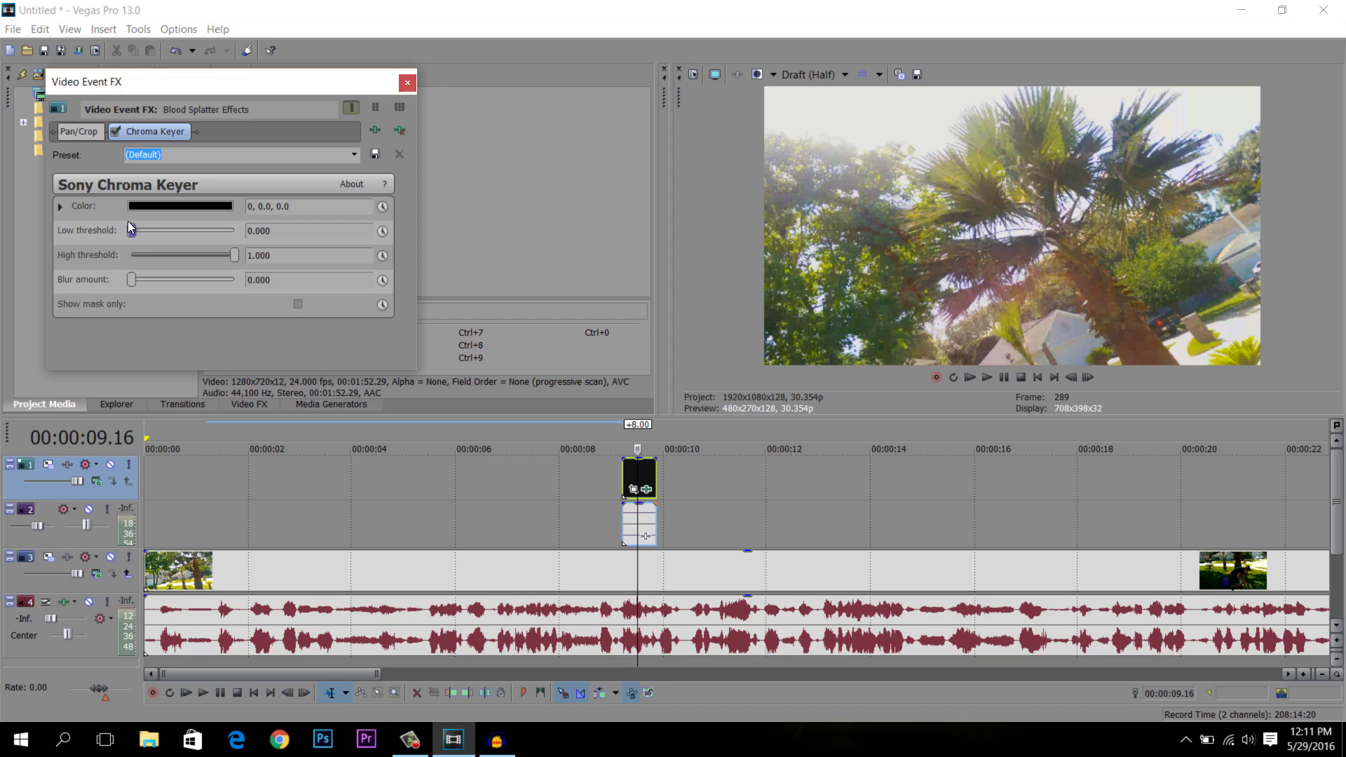
pyautogui.hotkey('ctrl', 'z')
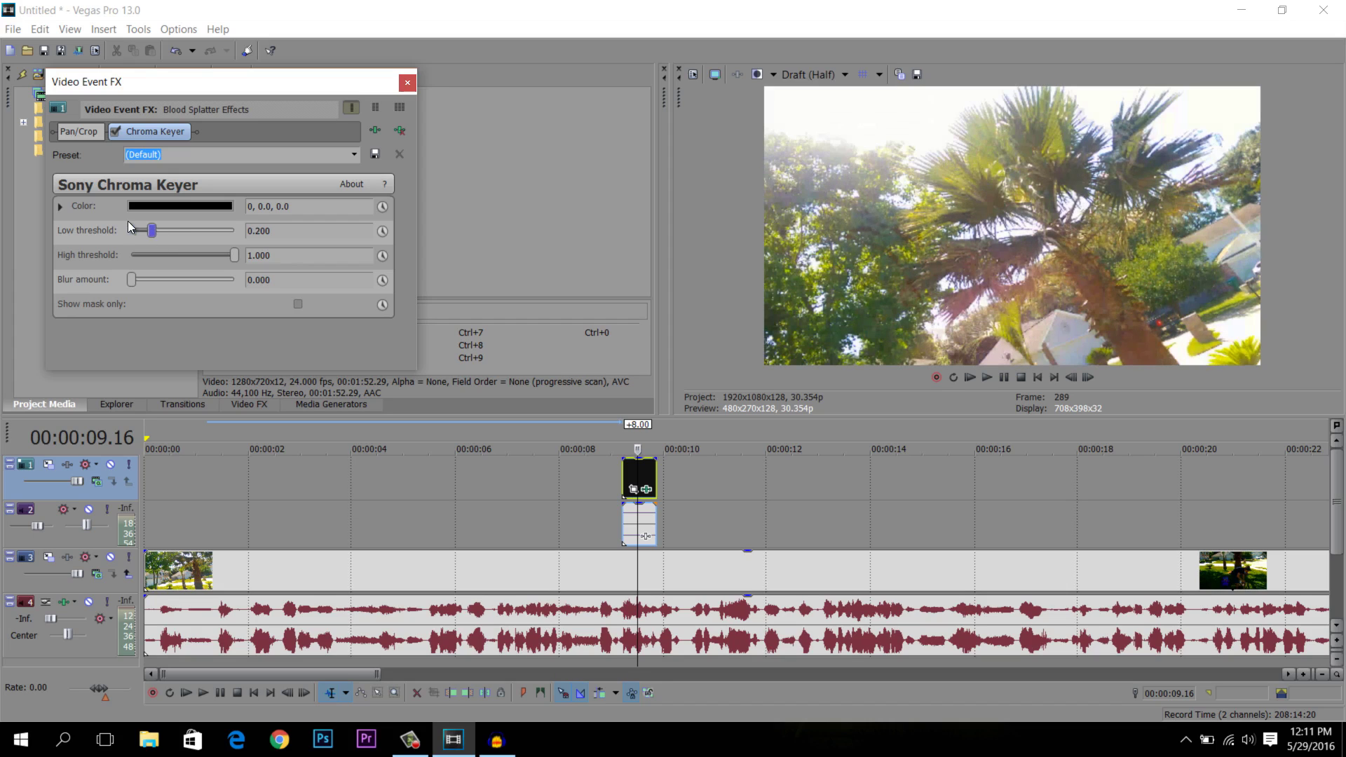
pyautogui.press('pageup')
pyautogui.press('pageup')
pyautogui.press('pagedown')
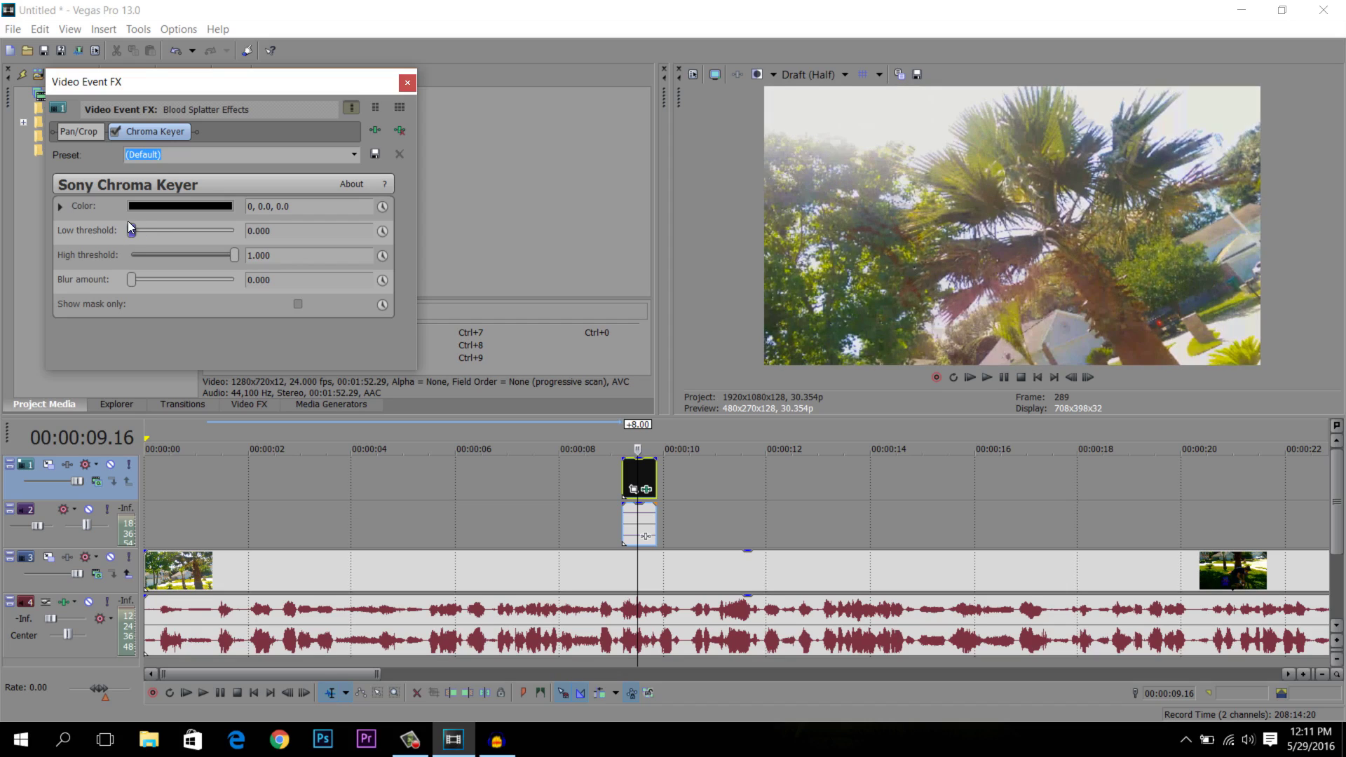
pyautogui.press('pageup')
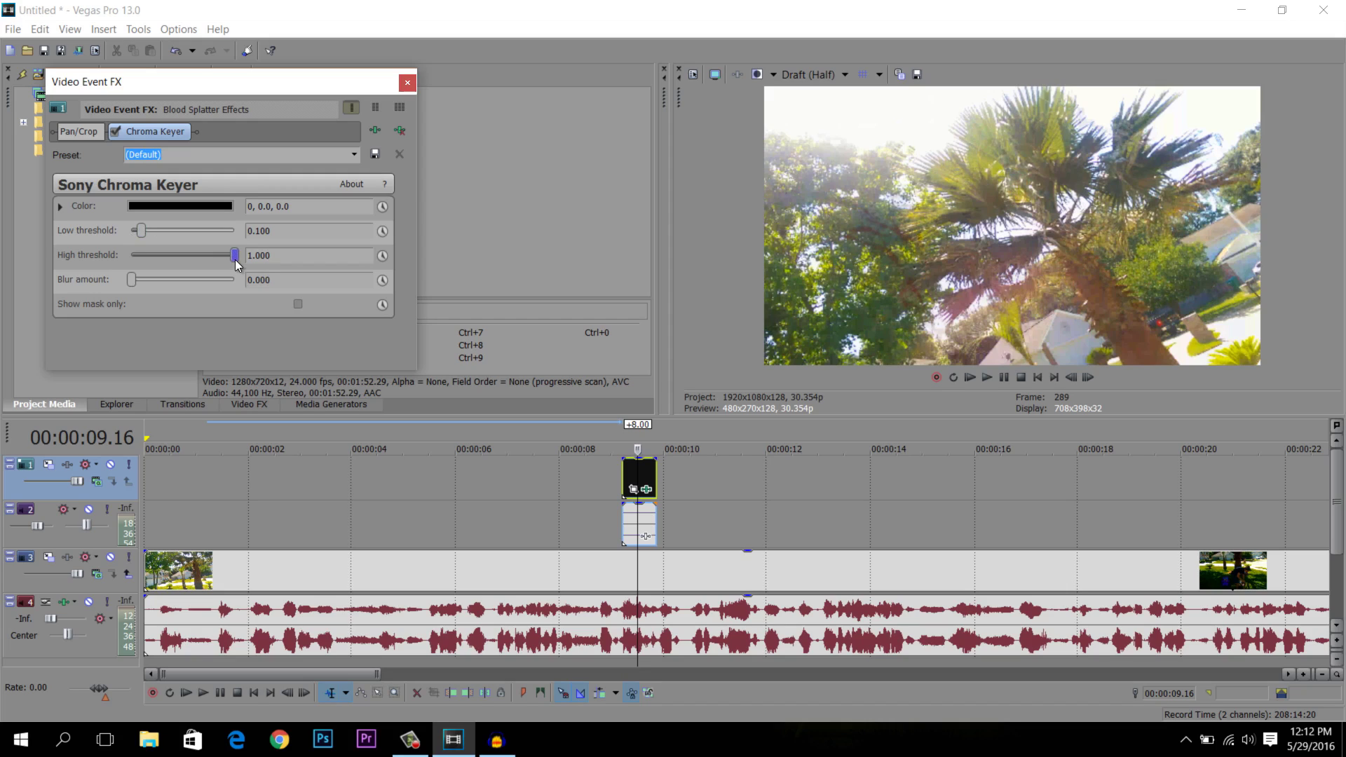
# Adjust the Chroma Keyer high threshold to 0.400 while previewing the splatter.
pyautogui.scroll(-2, 234, 260)
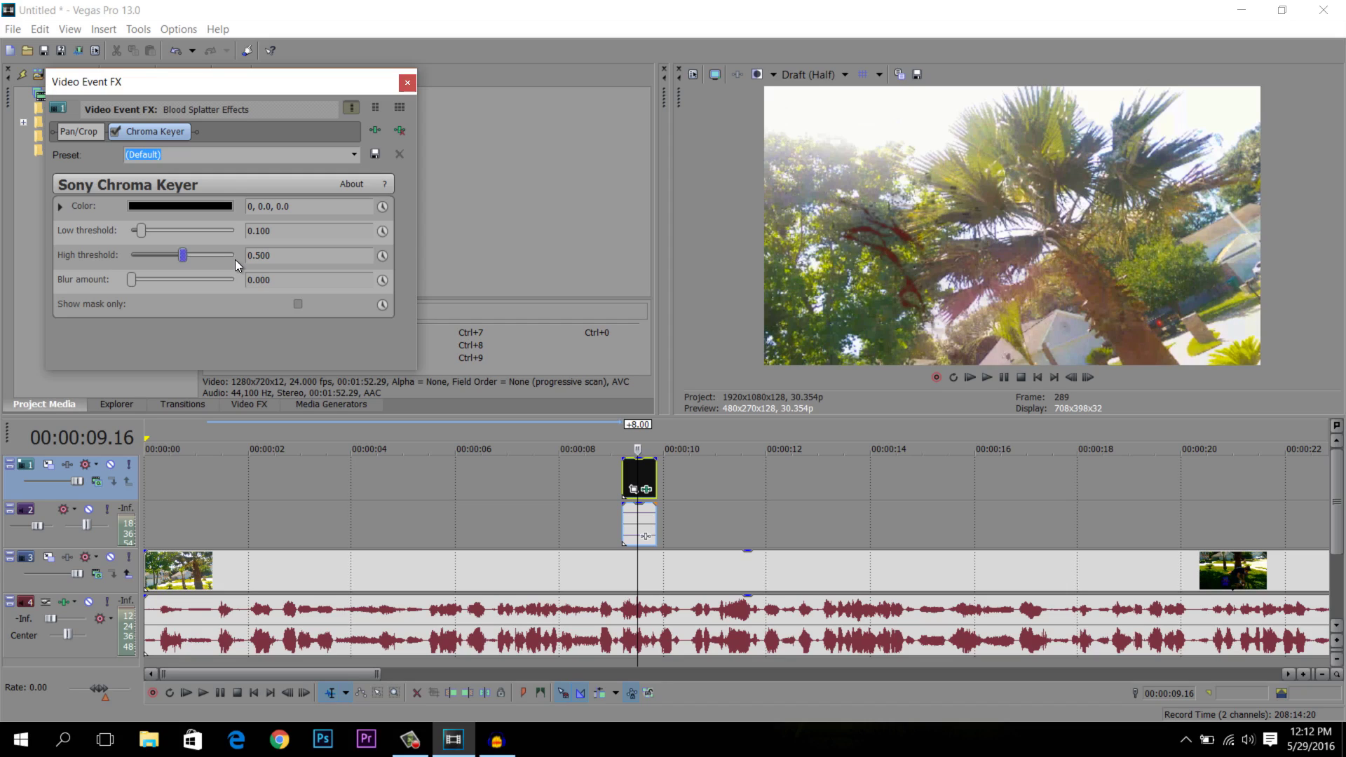
pyautogui.scroll(-2, 234, 259)
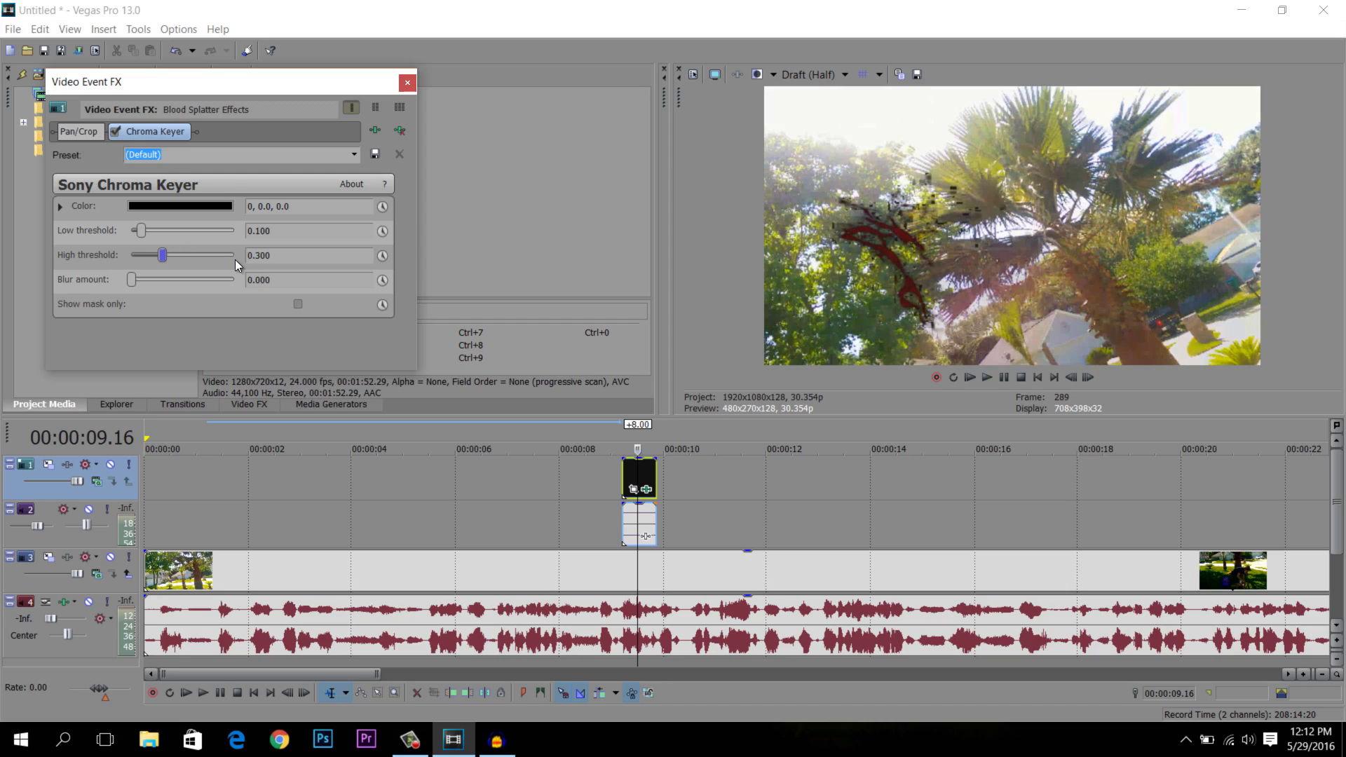
pyautogui.scroll(2, 234, 260)
pyautogui.scroll(-1, 235, 260)
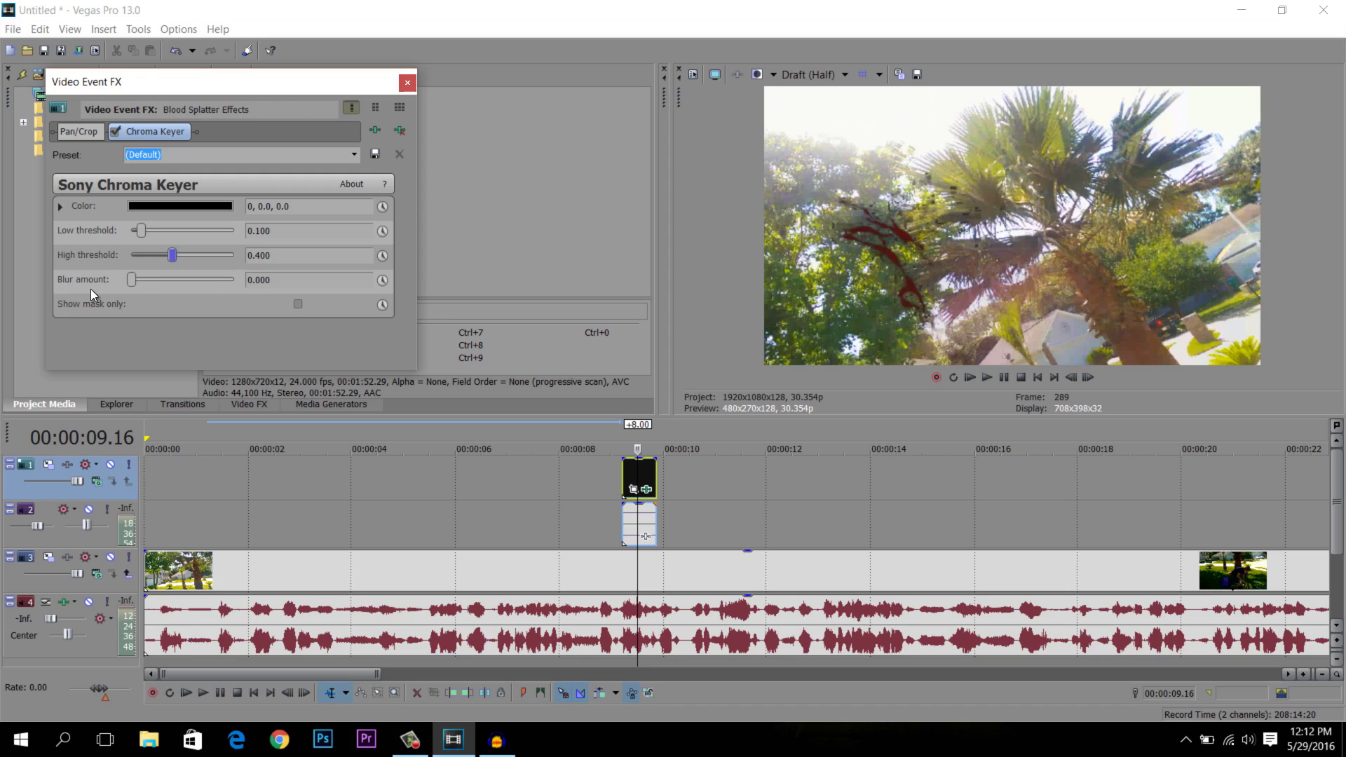
# Close the effect settings, find the stab frame, and shift the splatter clip slightly earlier.
pyautogui.click(409, 82)
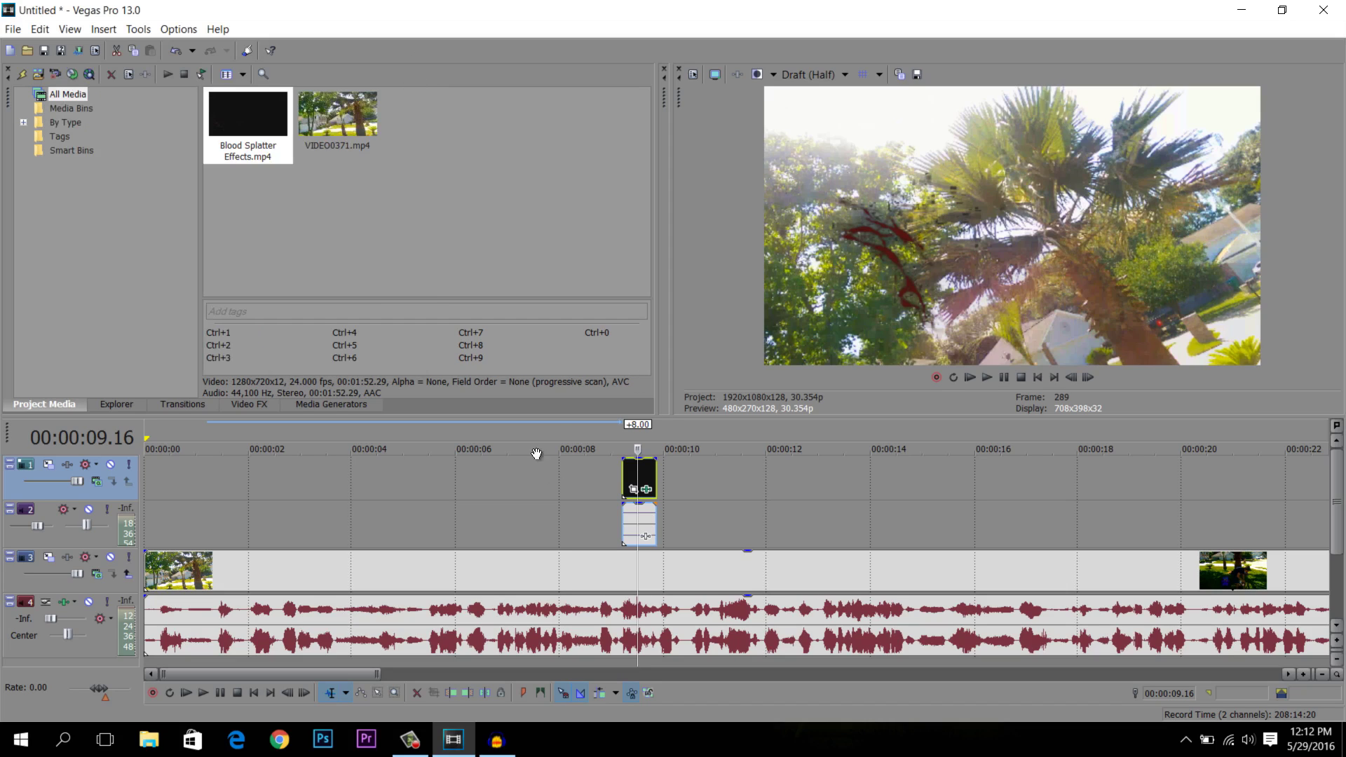
pyautogui.click(621, 469)
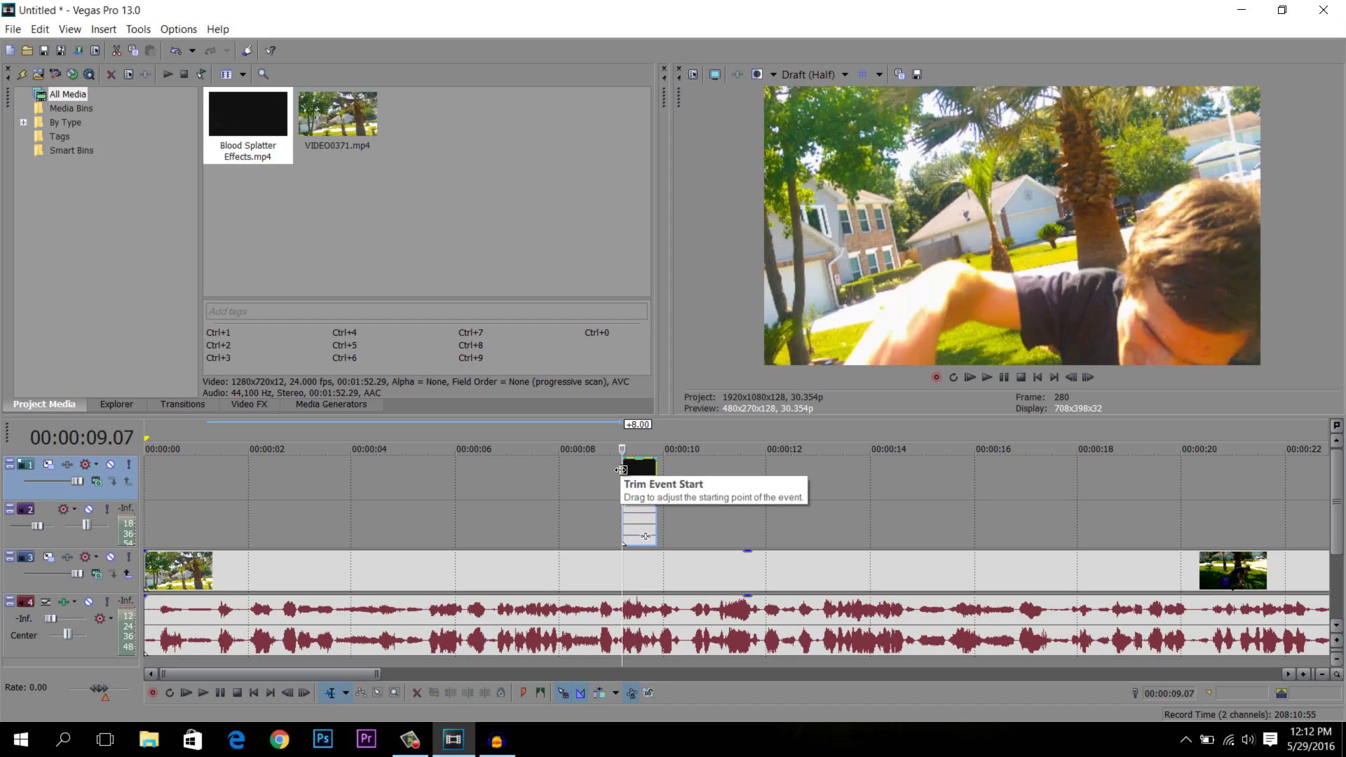
pyautogui.press('Right')
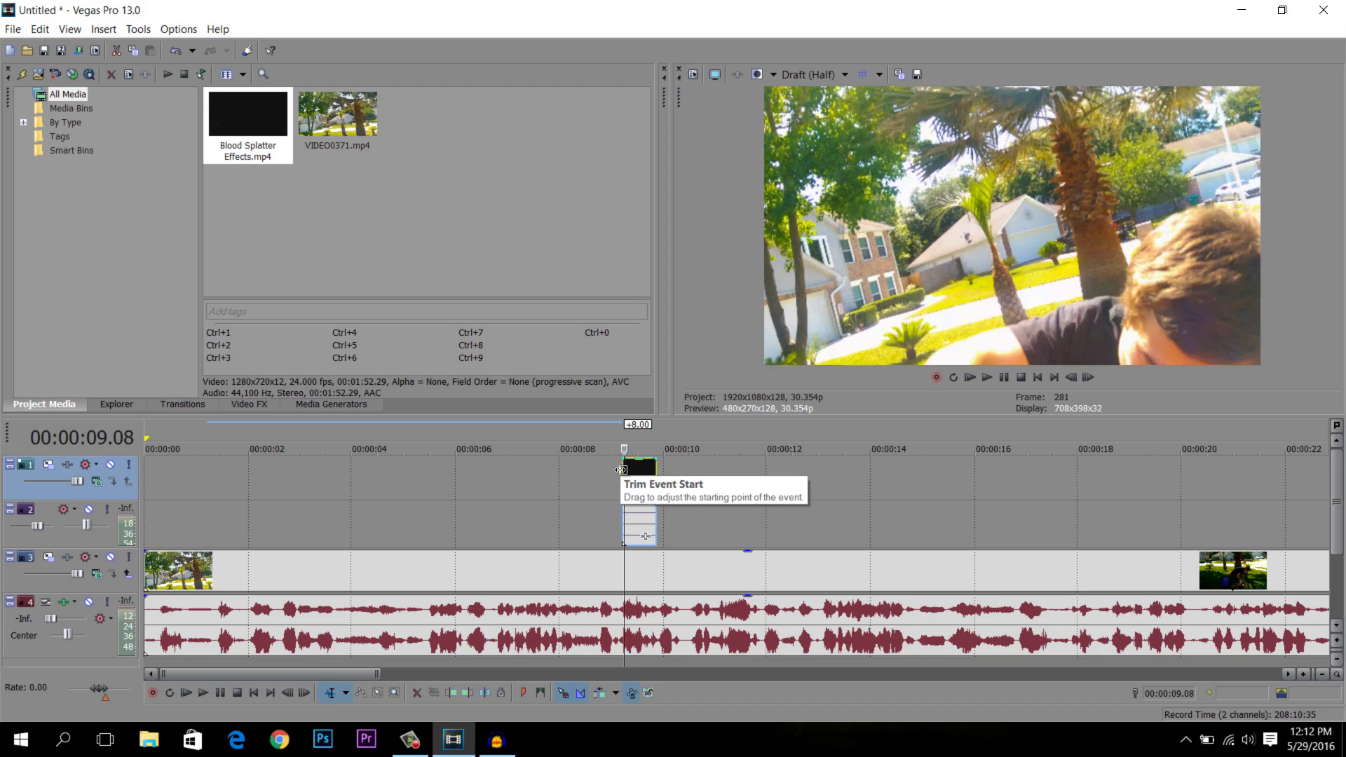
pyautogui.press('Left')
pyautogui.press('Left')
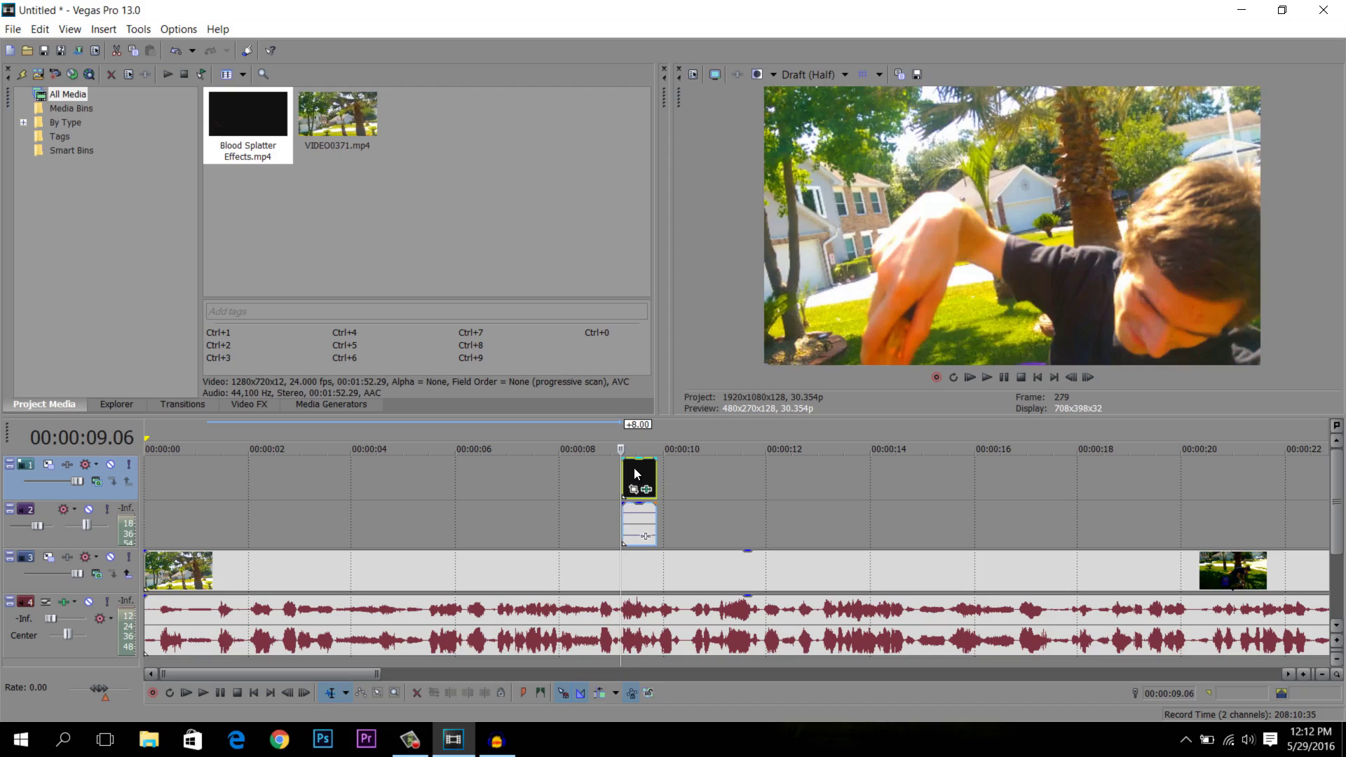
pyautogui.moveTo(634, 469); pyautogui.dragTo(622, 473)
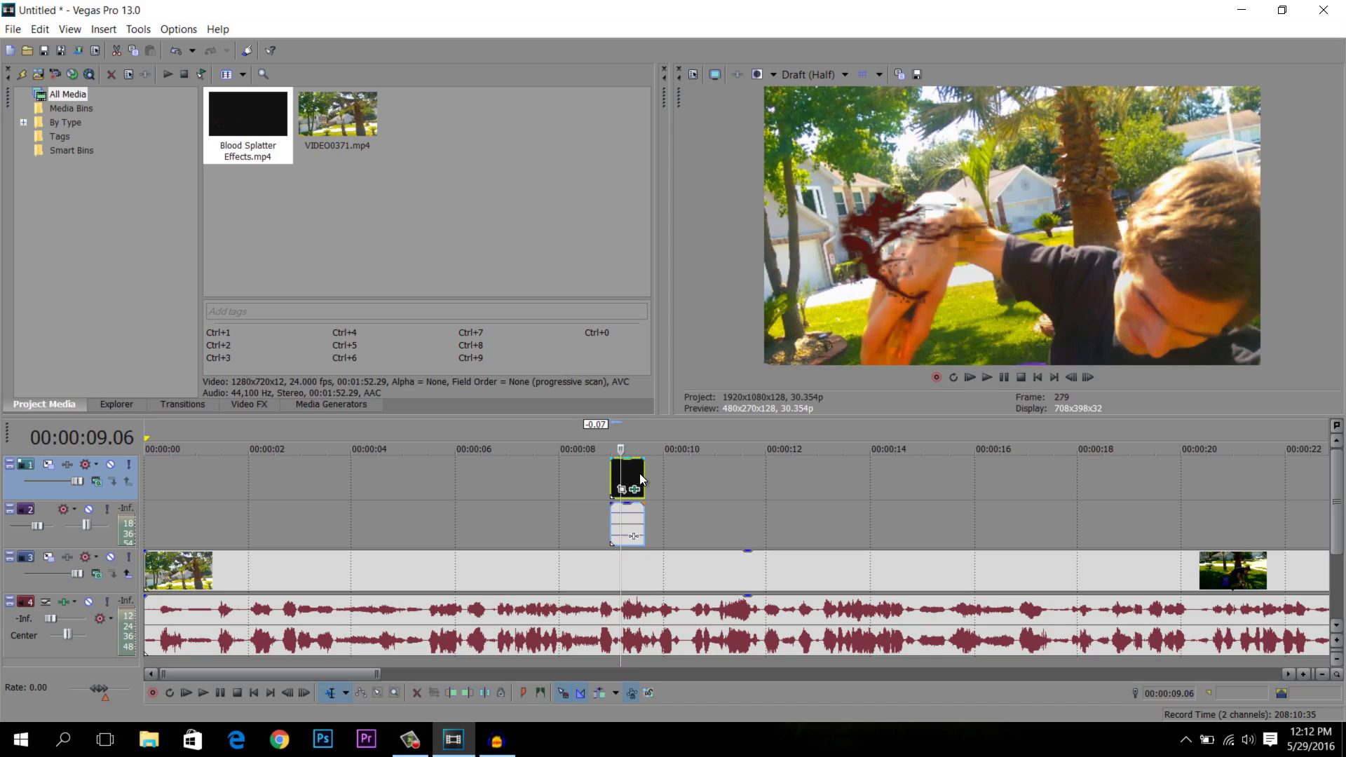
# Split the splatter at 00:00:09.06, delete the front piece, and reselect the remaining clip.
pyautogui.press('s')
pyautogui.scroll(5, 639, 473)
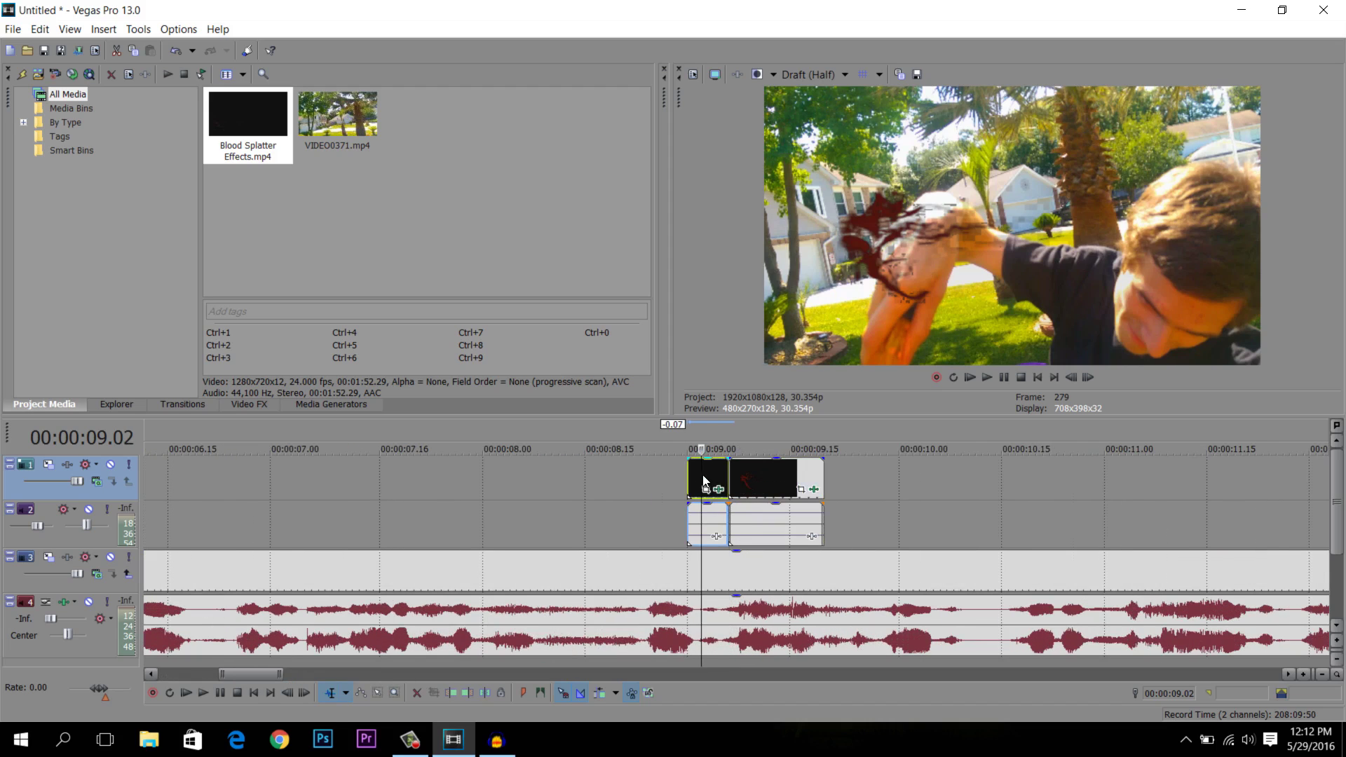
pyautogui.click(703, 480)
pyautogui.press('Delete')
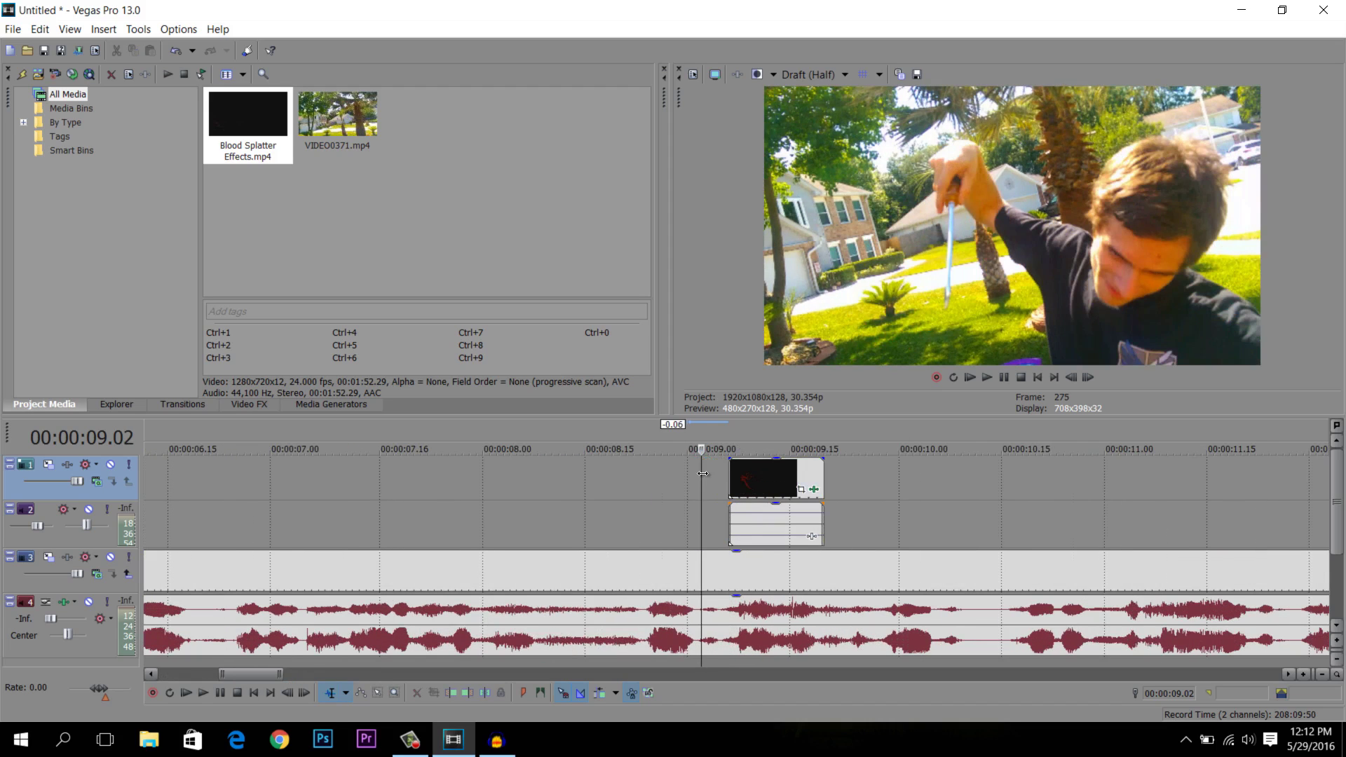
pyautogui.click(730, 474)
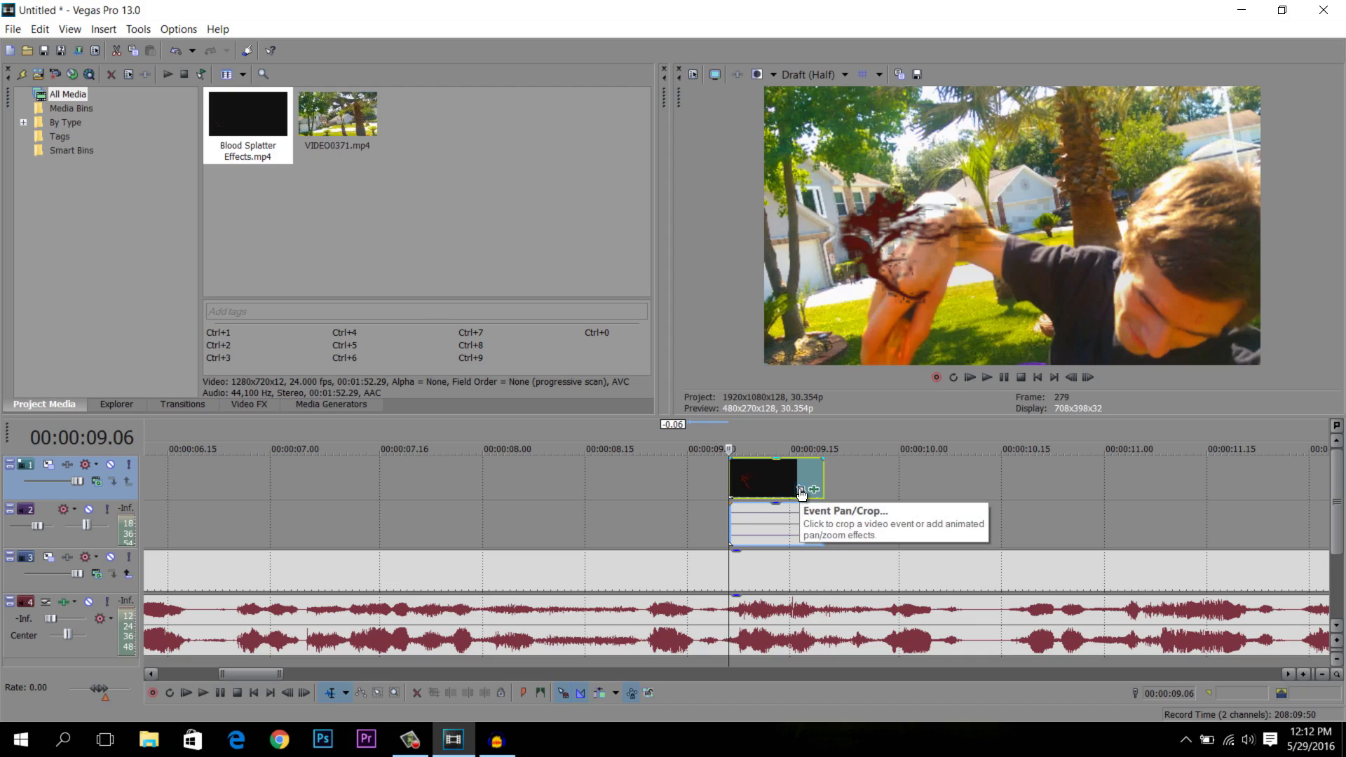
# Open Event Pan/Crop for the splatter clip and enlarge its window.
pyautogui.click(802, 491)
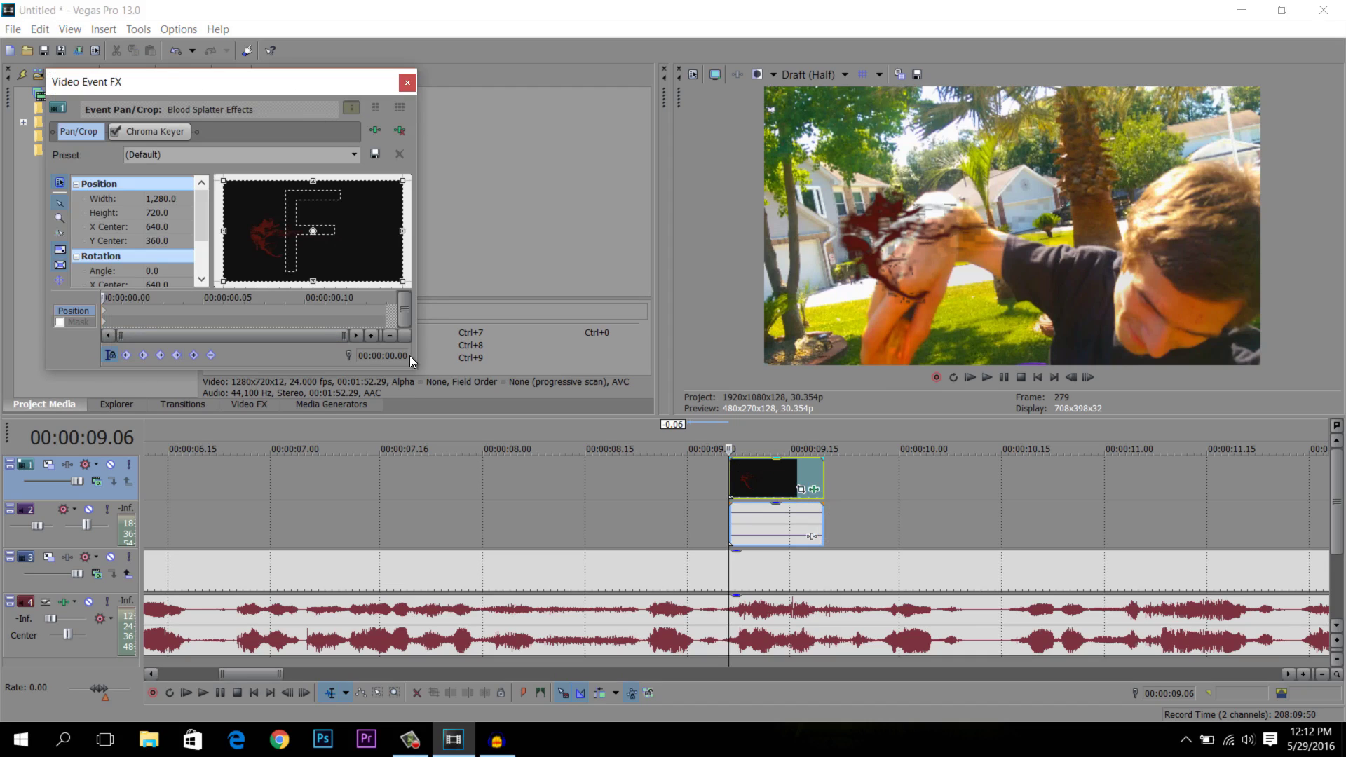
pyautogui.moveTo(414, 372); pyautogui.dragTo(603, 554)
pyautogui.scroll(-3, 466, 240)
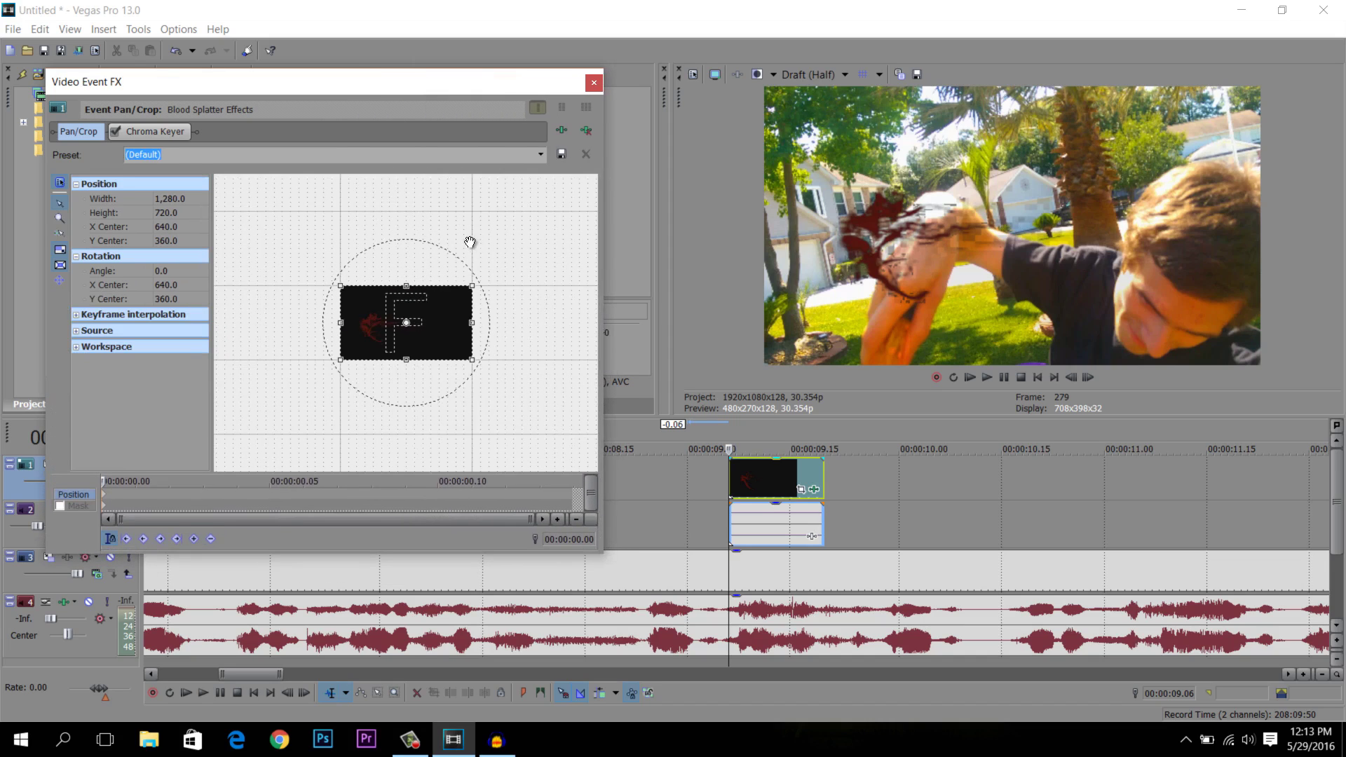
pyautogui.scroll(1, 447, 241)
pyautogui.scroll(2, 446, 241)
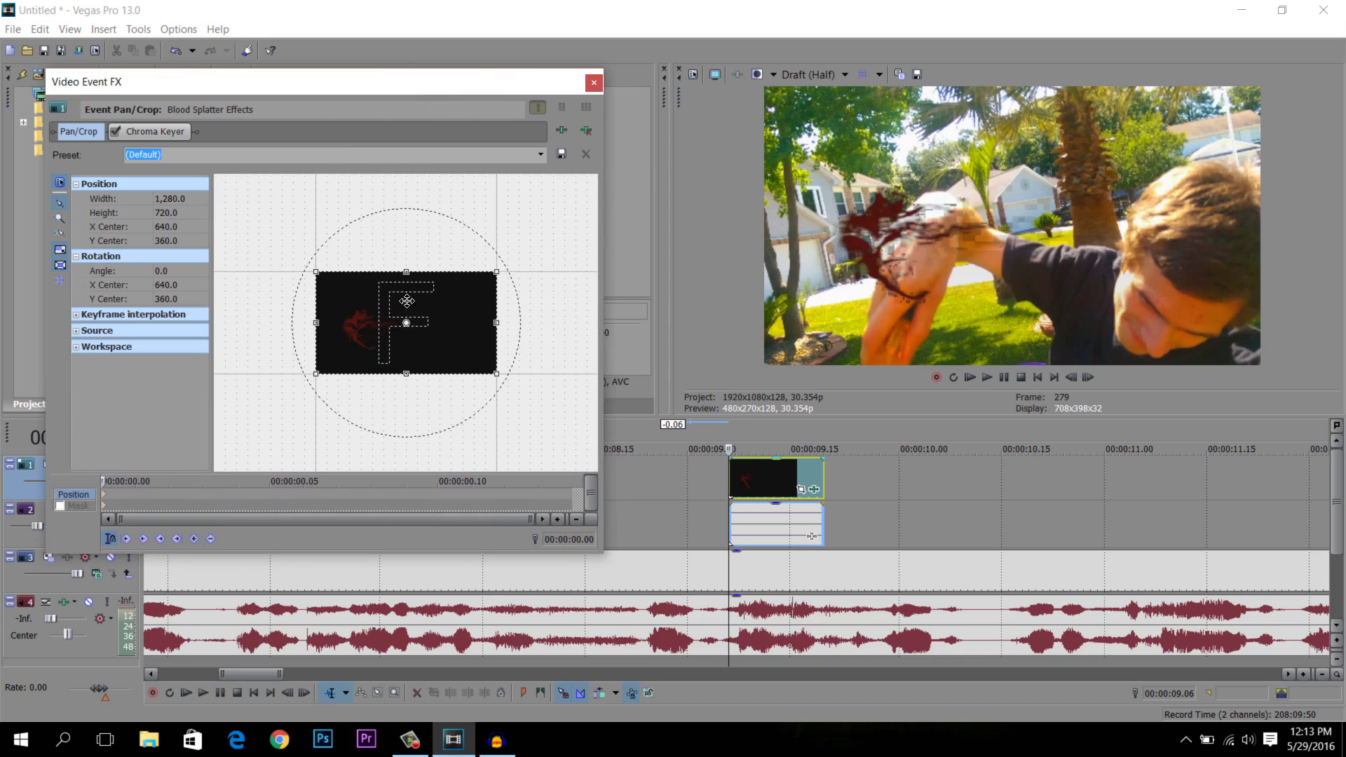
# Enlarge the splatter, rotate it to 53.6°, and position it at 570.5, 379.8 on the arm.
pyautogui.moveTo(408, 304); pyautogui.dragTo(398, 291)
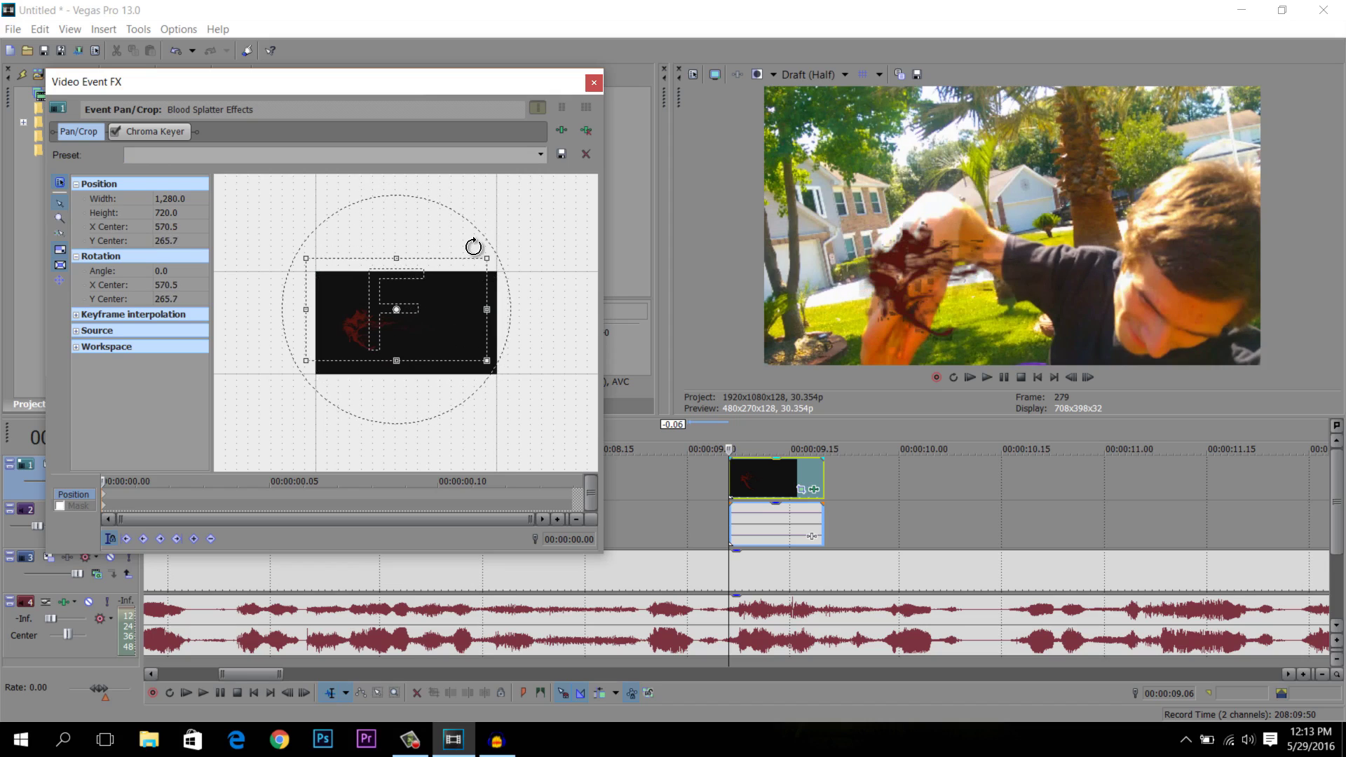
pyautogui.moveTo(486, 258)
pyautogui.mouseDown()
pyautogui.moveTo(451, 271)
pyautogui.moveTo(467, 275)
pyautogui.mouseUp()
pyautogui.moveTo(427, 316); pyautogui.dragTo(415, 337)
pyautogui.moveTo(449, 293); pyautogui.dragTo(444, 296)
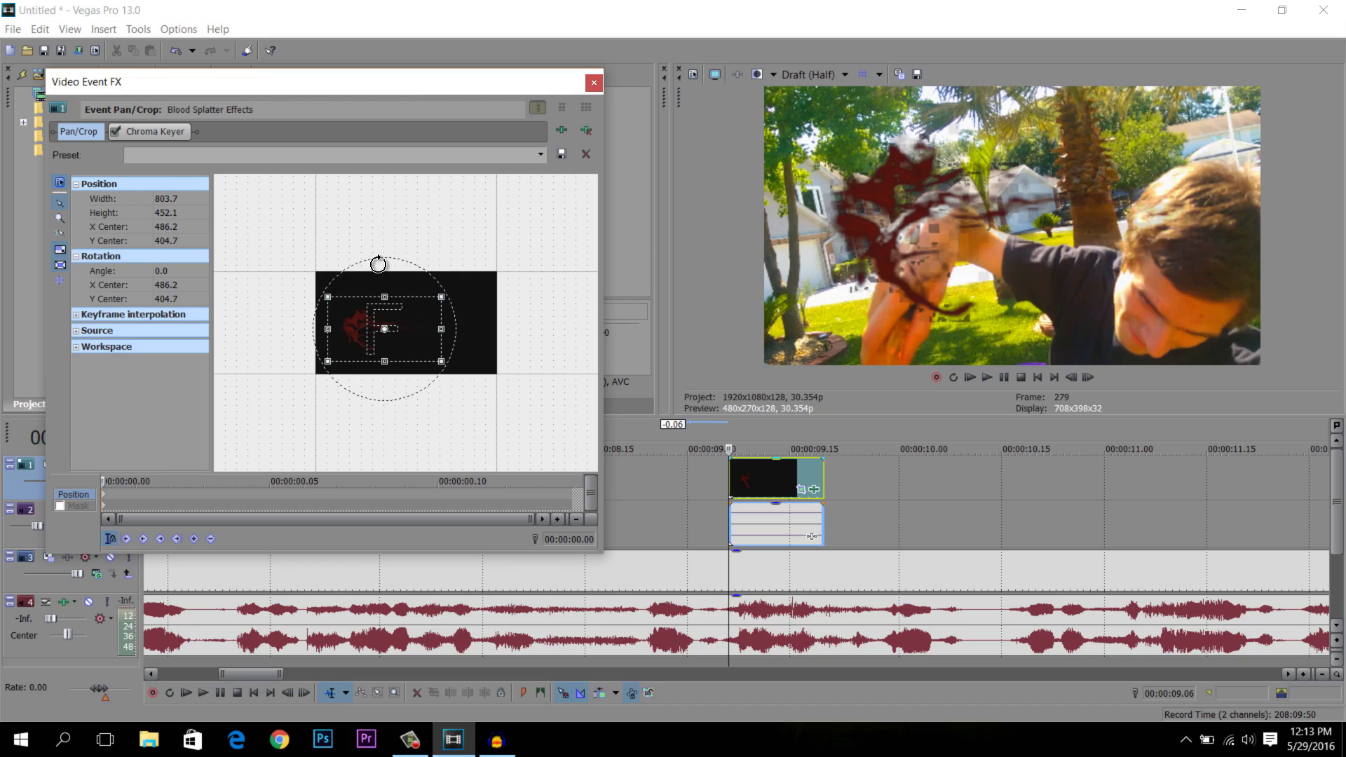
pyautogui.moveTo(378, 264); pyautogui.dragTo(448, 269)
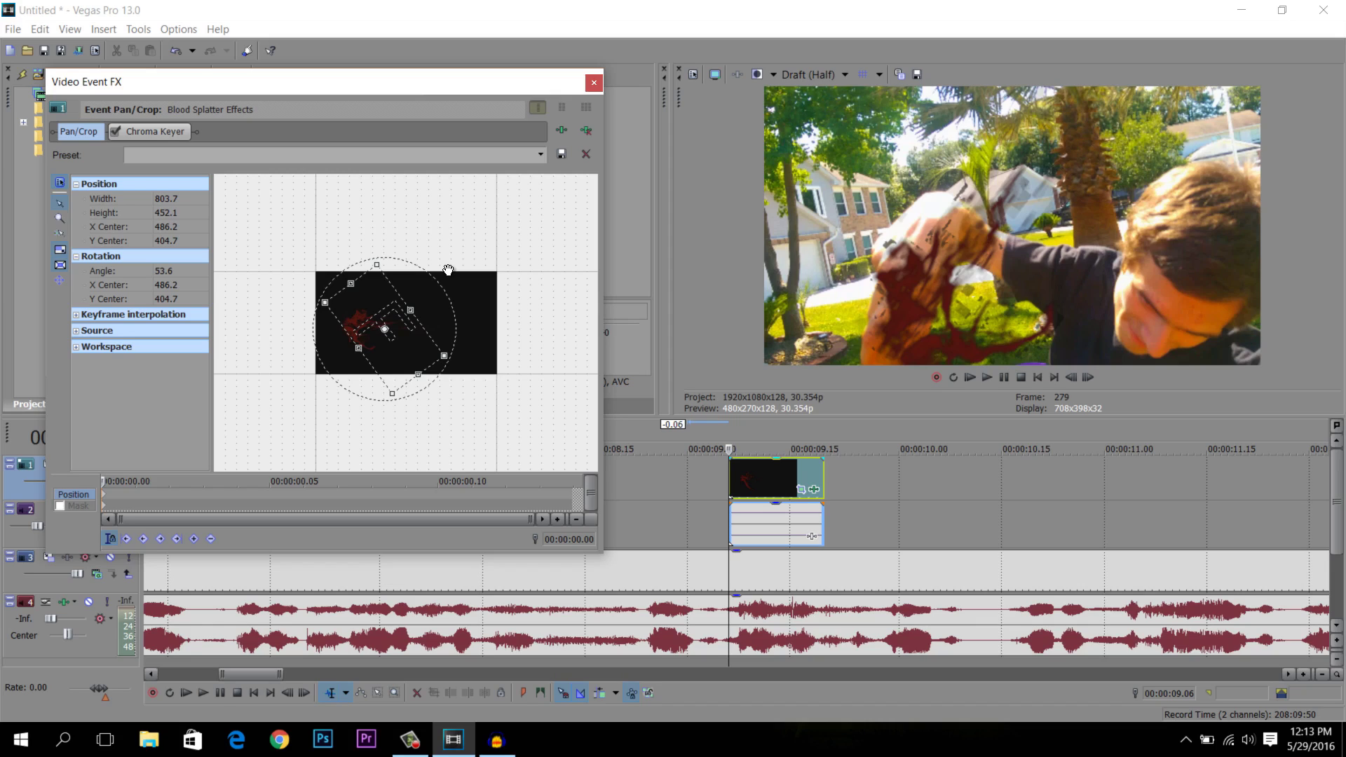
pyautogui.moveTo(386, 292); pyautogui.dragTo(398, 289)
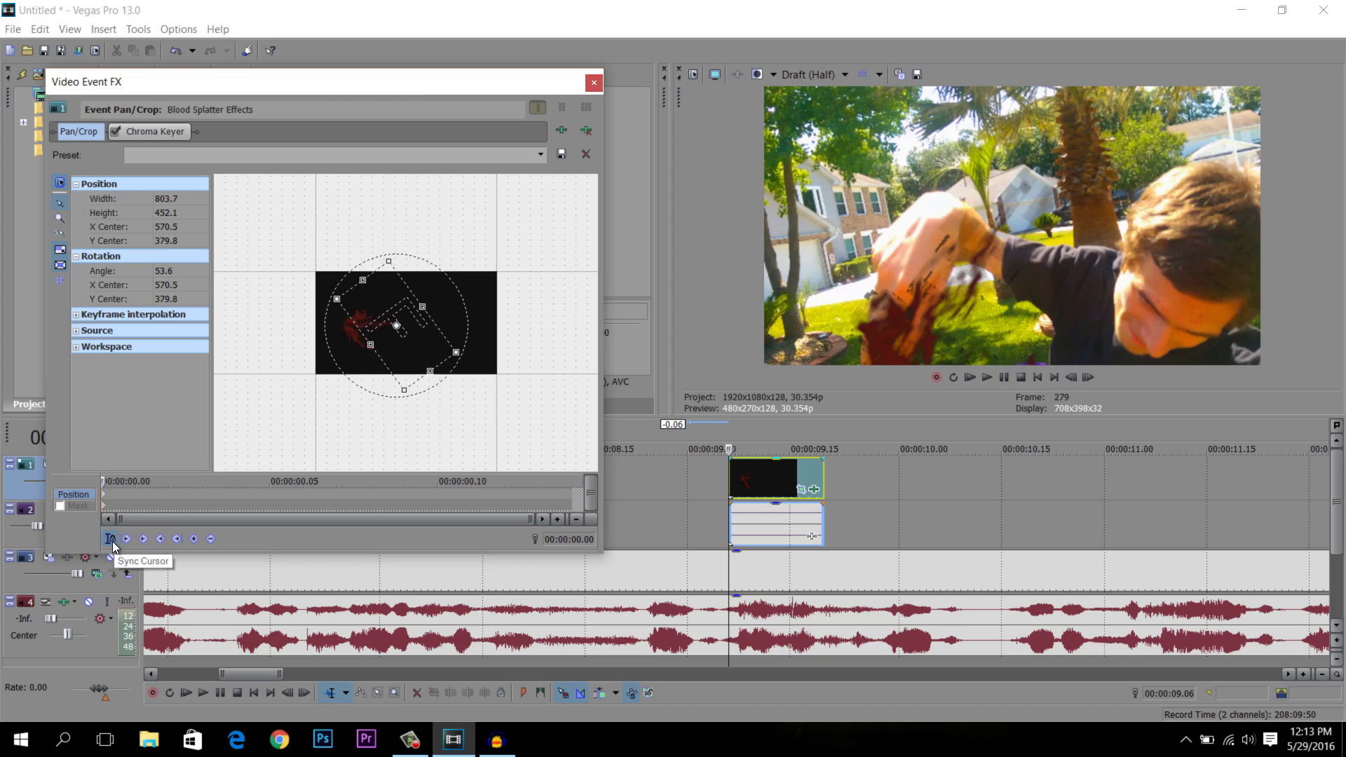
# Preview the splatter across frames 0–3 in Pan/Crop, then show the Mask settings.
pyautogui.click(133, 493)
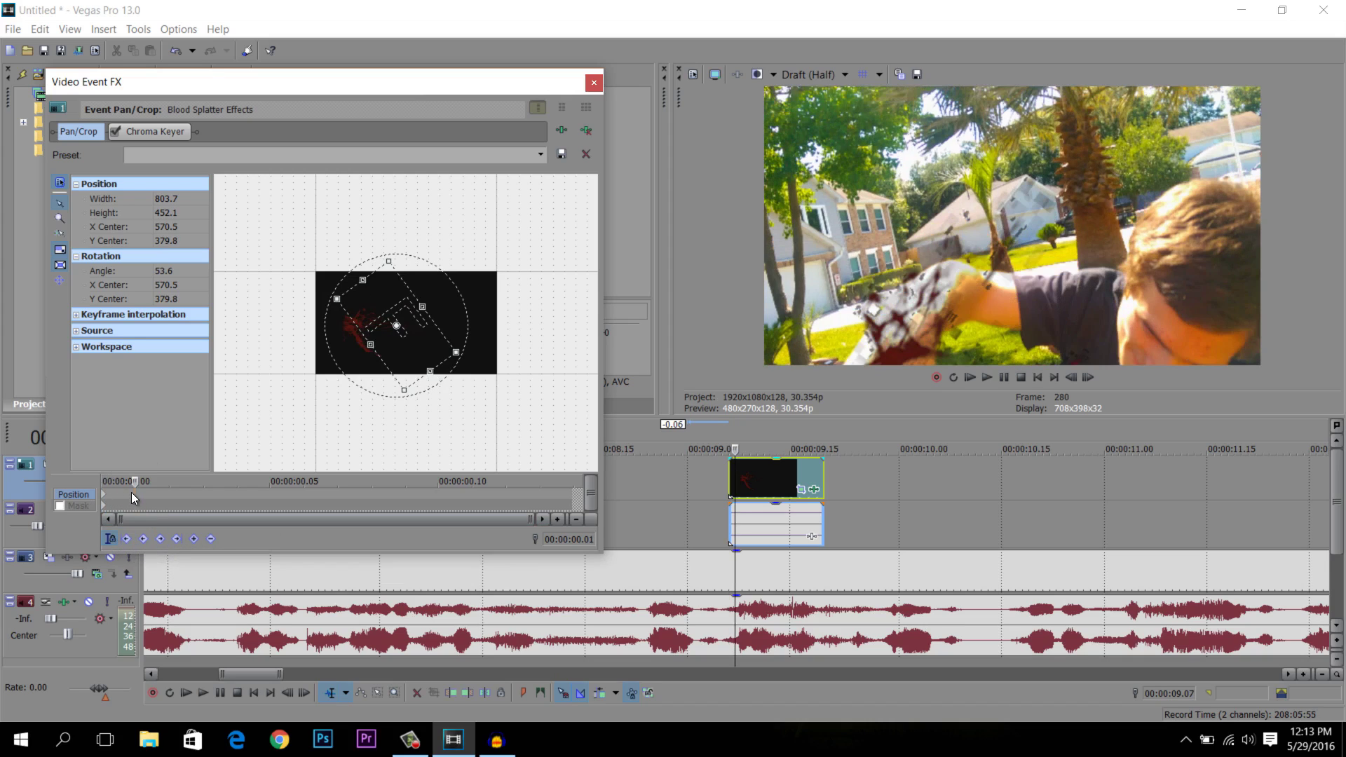
pyautogui.click(108, 493)
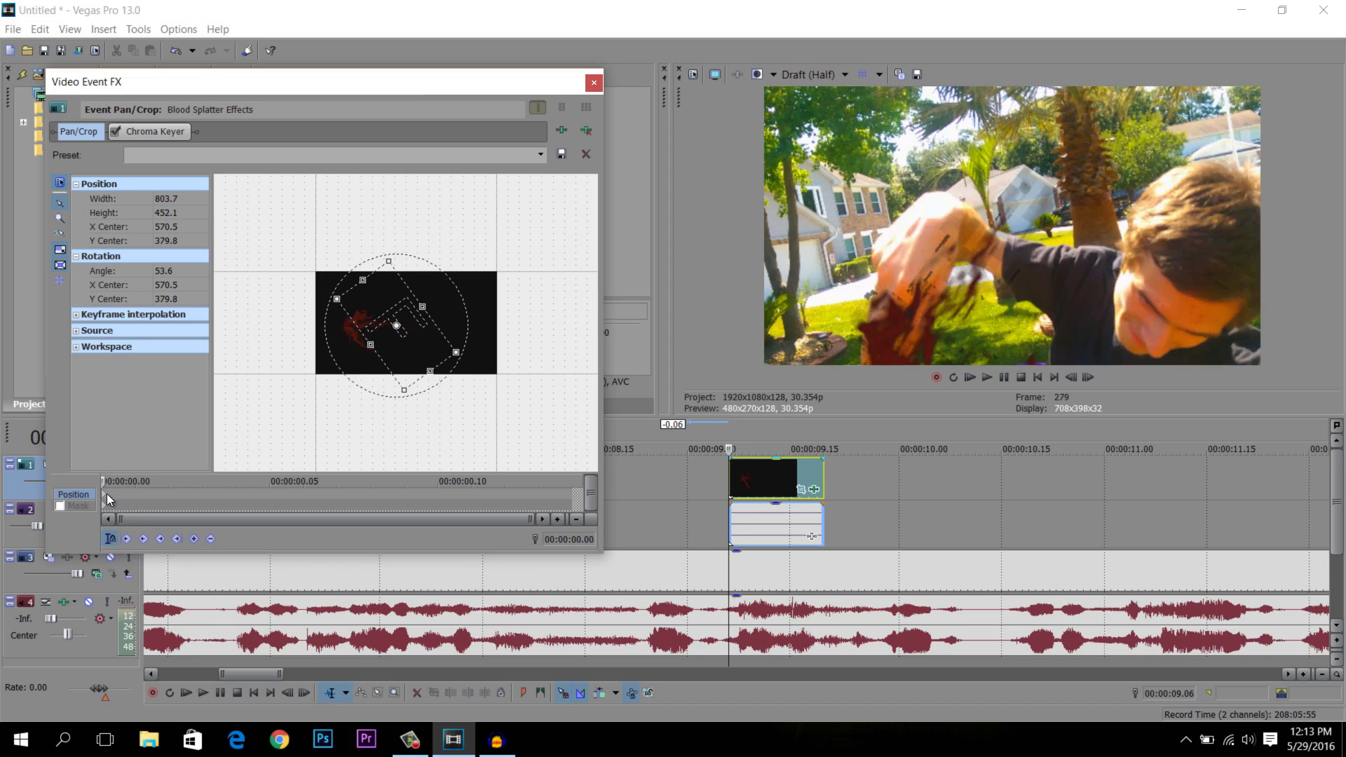
pyautogui.moveTo(119, 492); pyautogui.dragTo(164, 489)
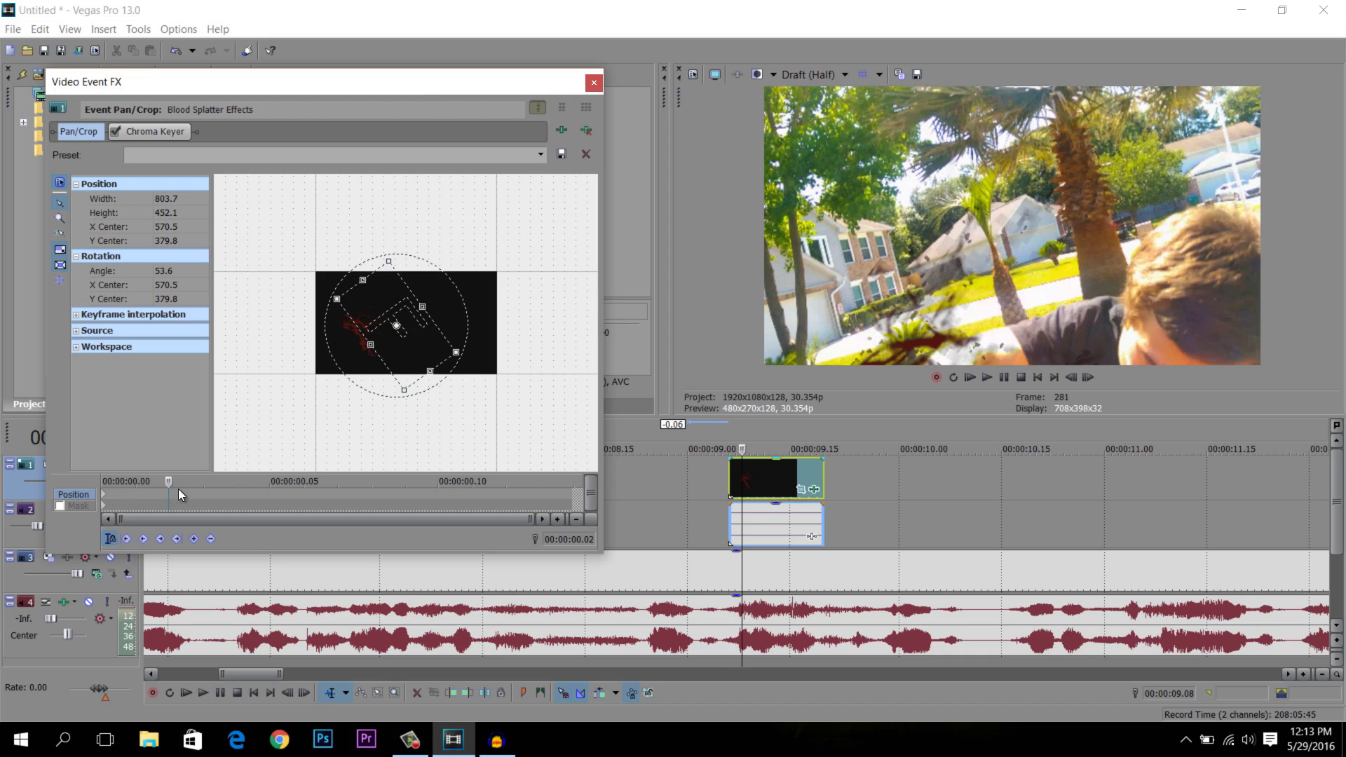
pyautogui.click(203, 493)
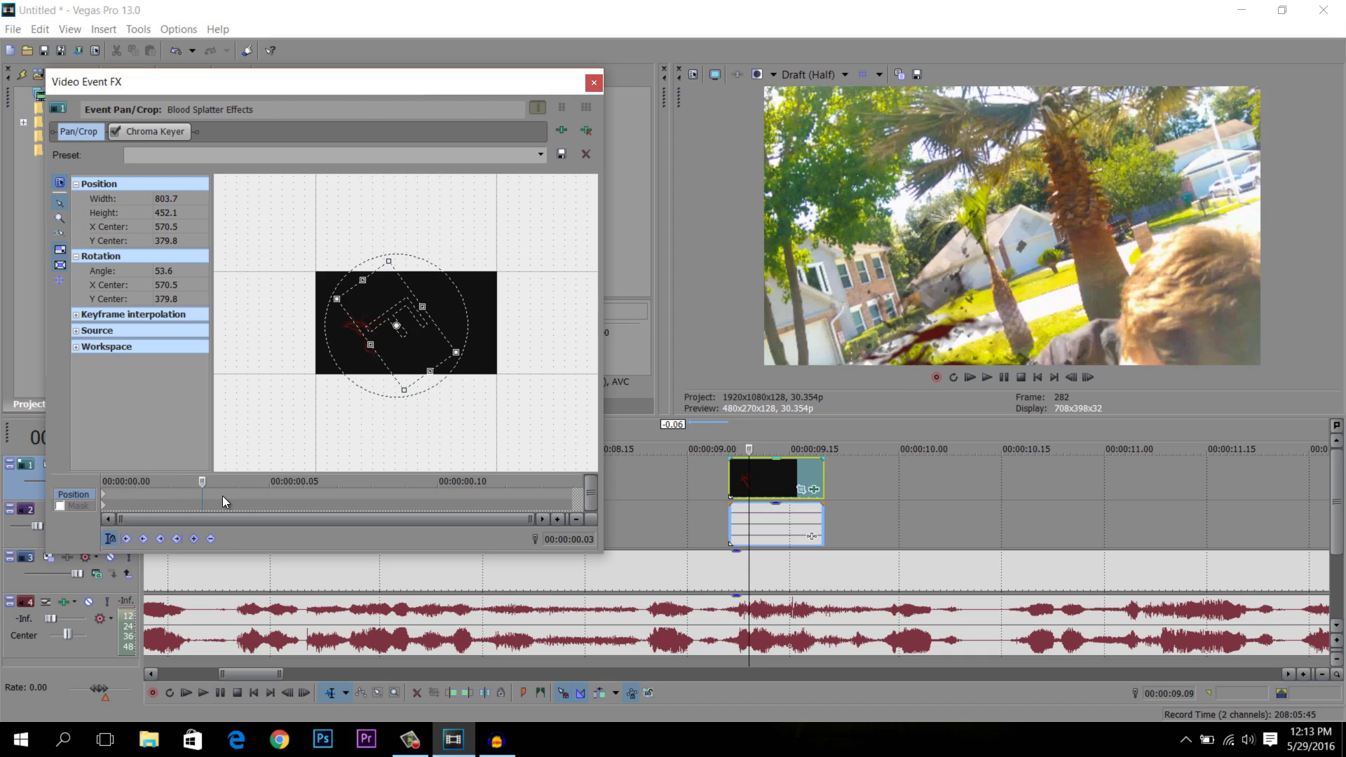
pyautogui.click(112, 499)
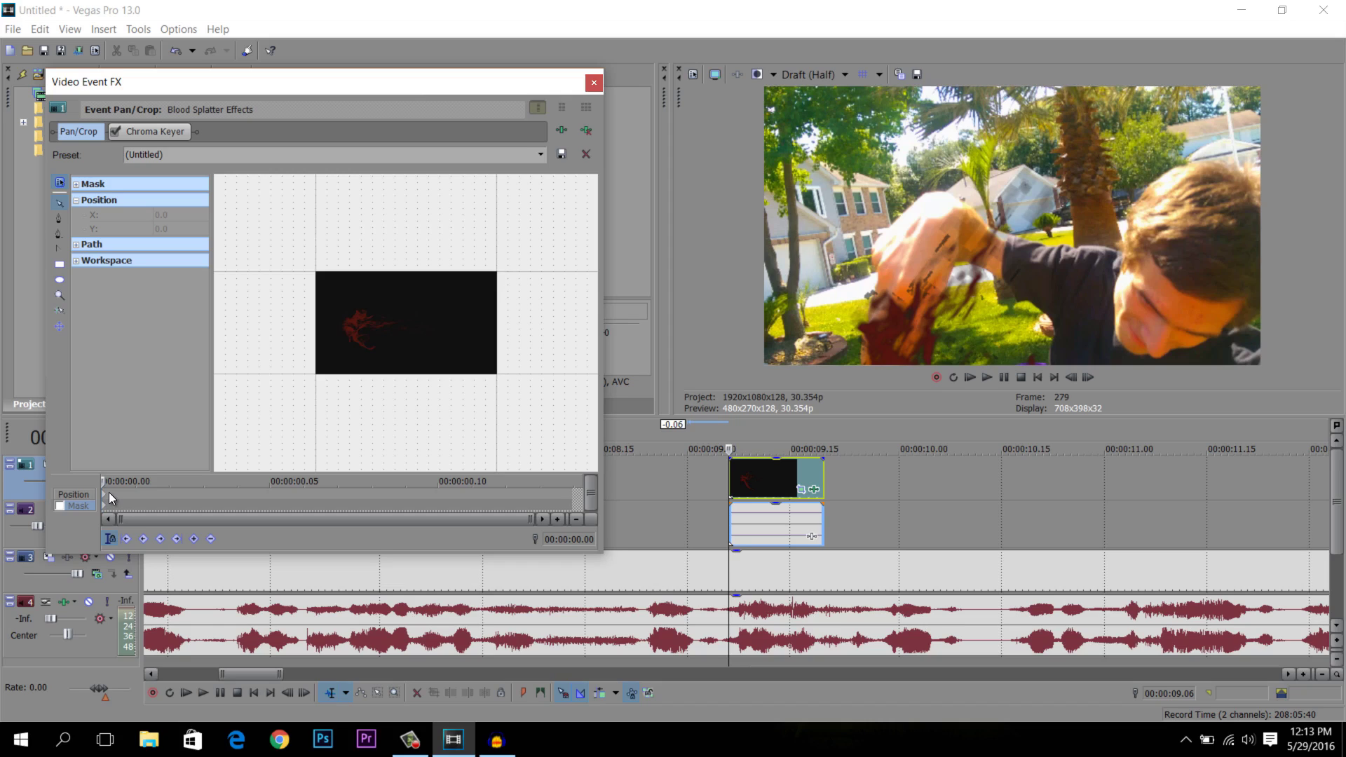
# One frame past the stab, nudge the splatter upward to add a position keyframe.
pyautogui.press('Right')
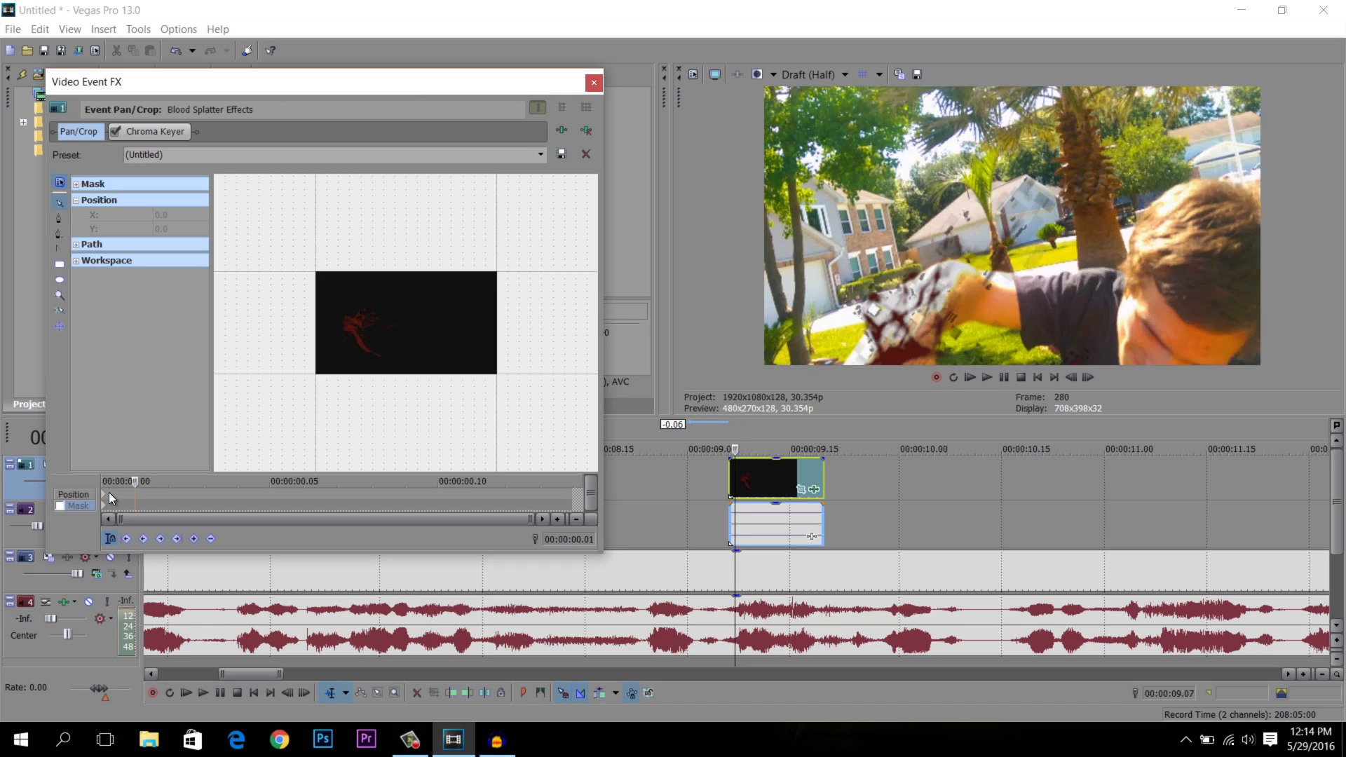
pyautogui.press('Left')
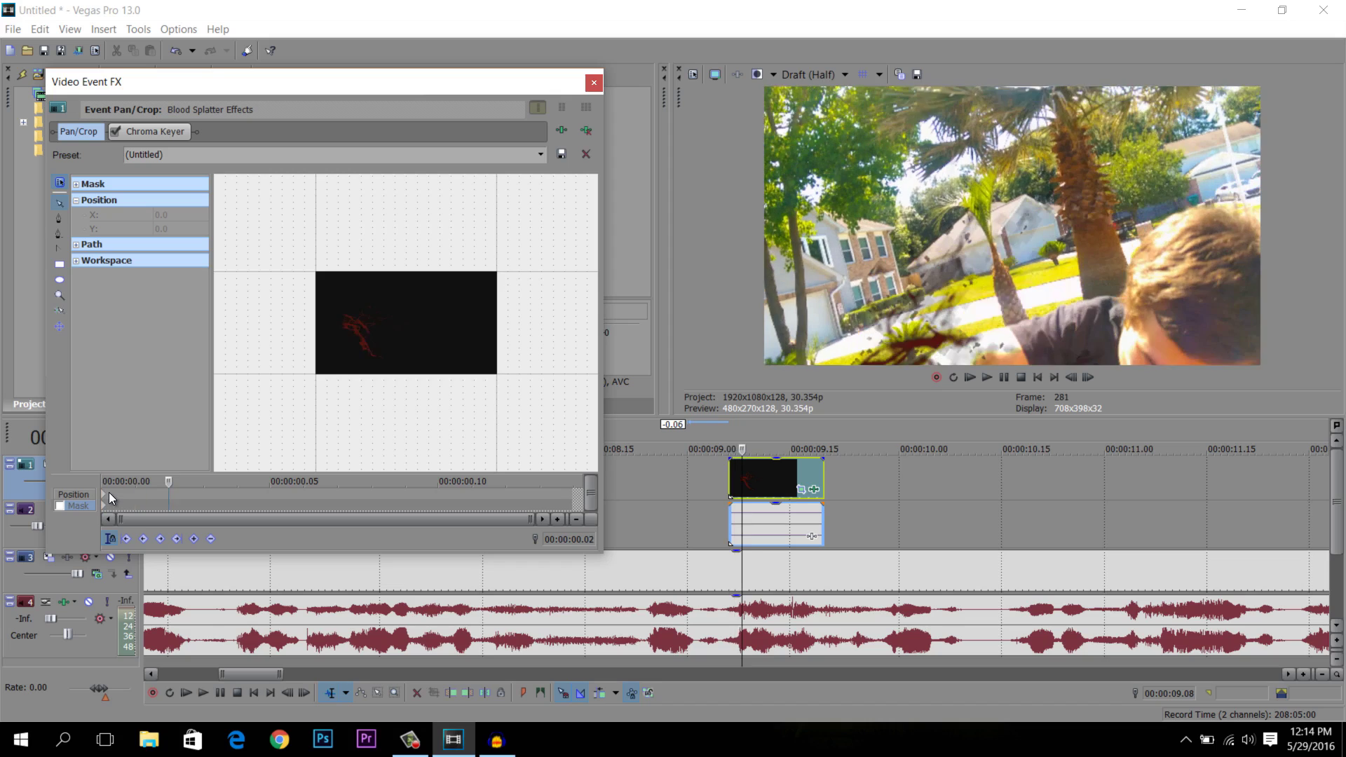
pyautogui.press('Right')
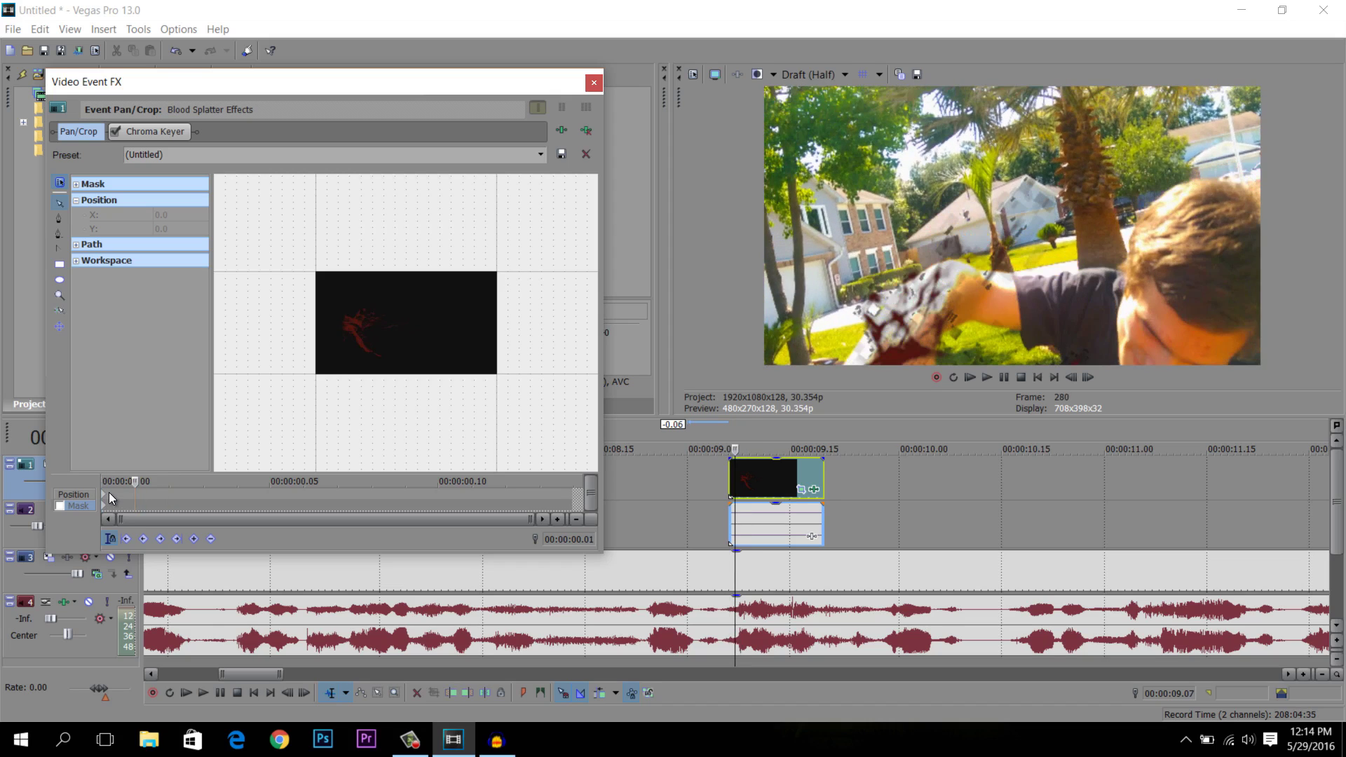
pyautogui.press('Right')
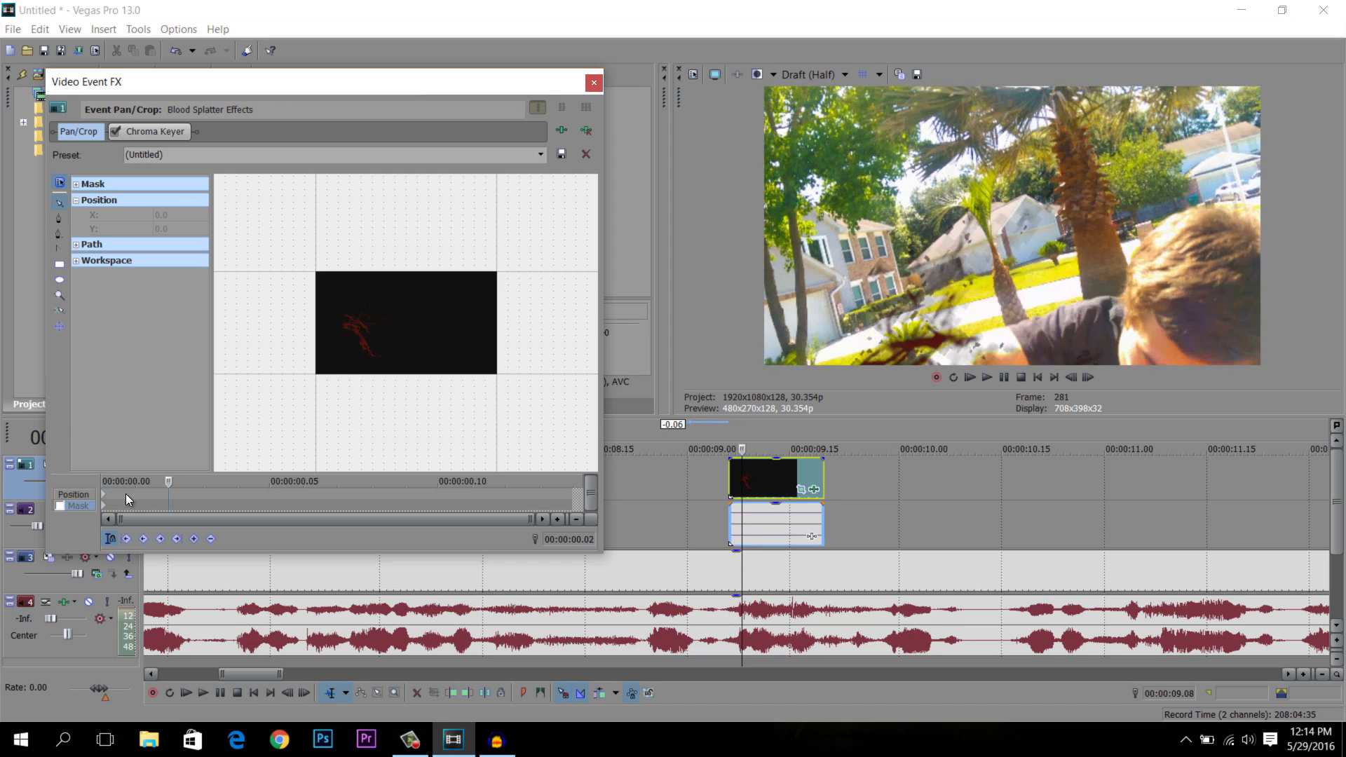
pyautogui.moveTo(395, 327); pyautogui.dragTo(394, 317)
pyautogui.scroll(-2, 423, 322)
pyautogui.scroll(3, 424, 320)
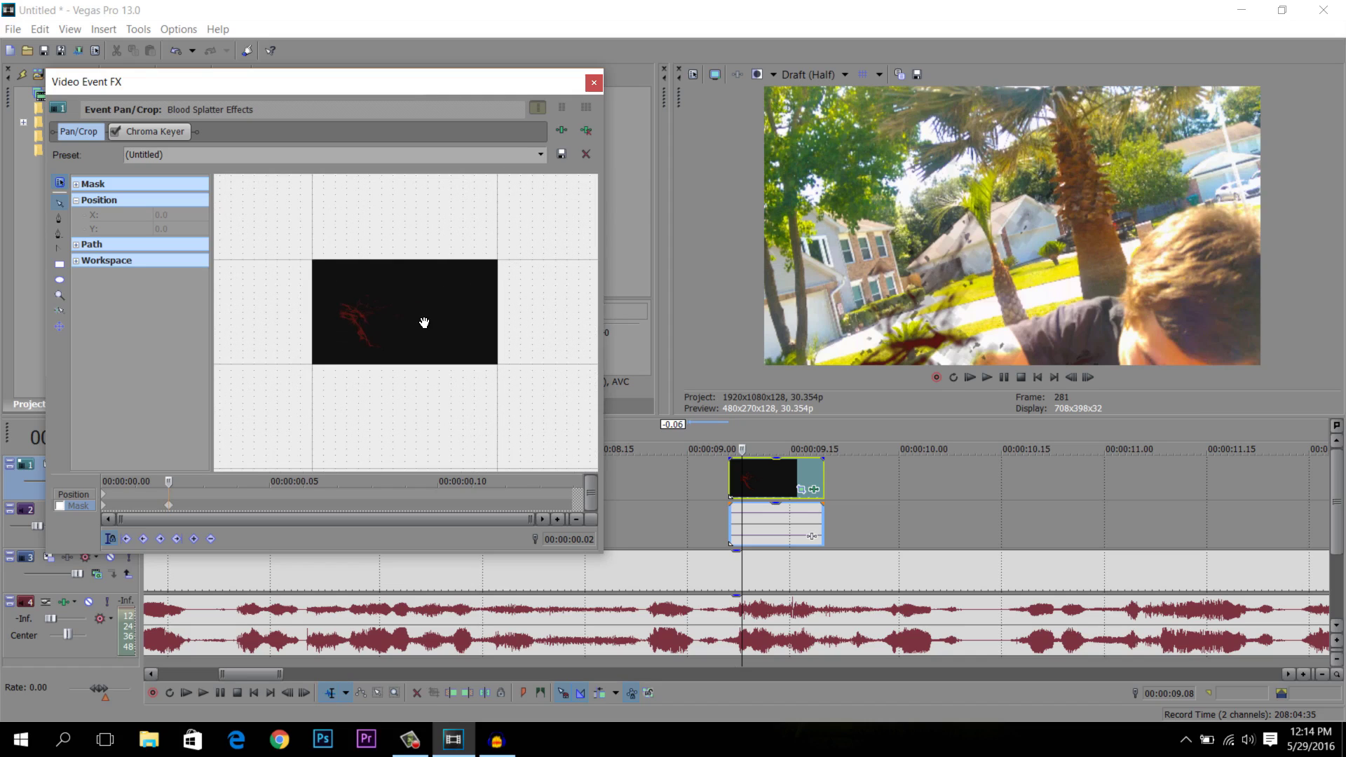
# Move the splatter up and off-frame to 711.0, -95.0 at 00:00:00.04, then close Video Event FX.
pyautogui.click(179, 492)
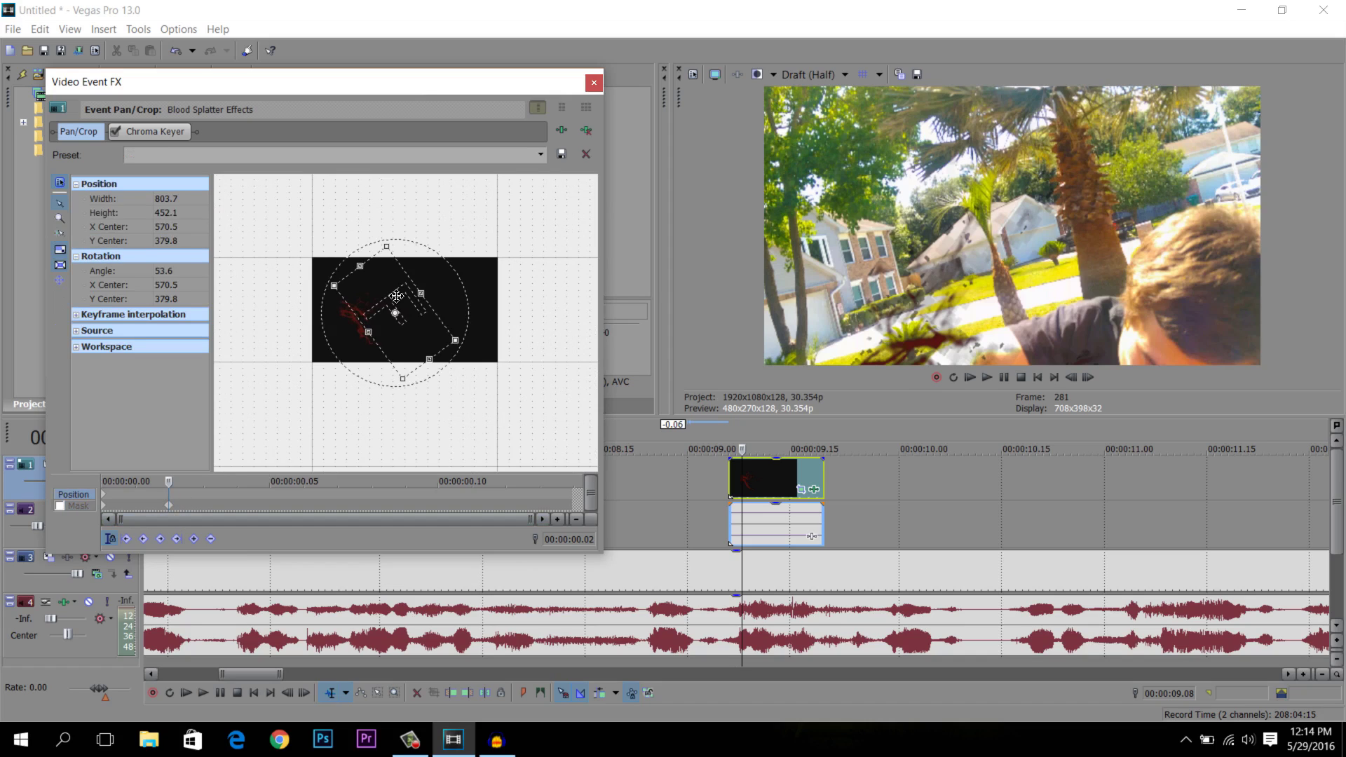
pyautogui.moveTo(394, 291); pyautogui.dragTo(388, 275)
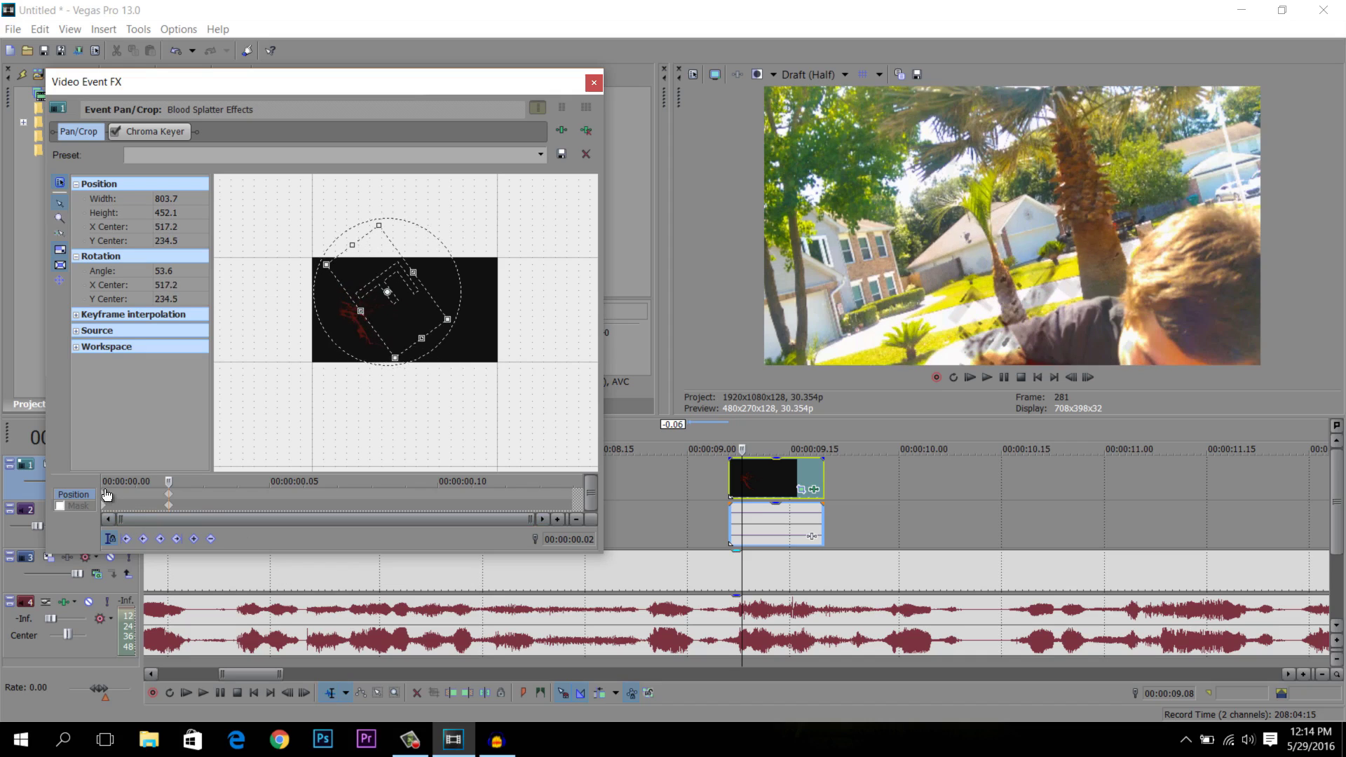
pyautogui.click(110, 496)
pyautogui.click(164, 506)
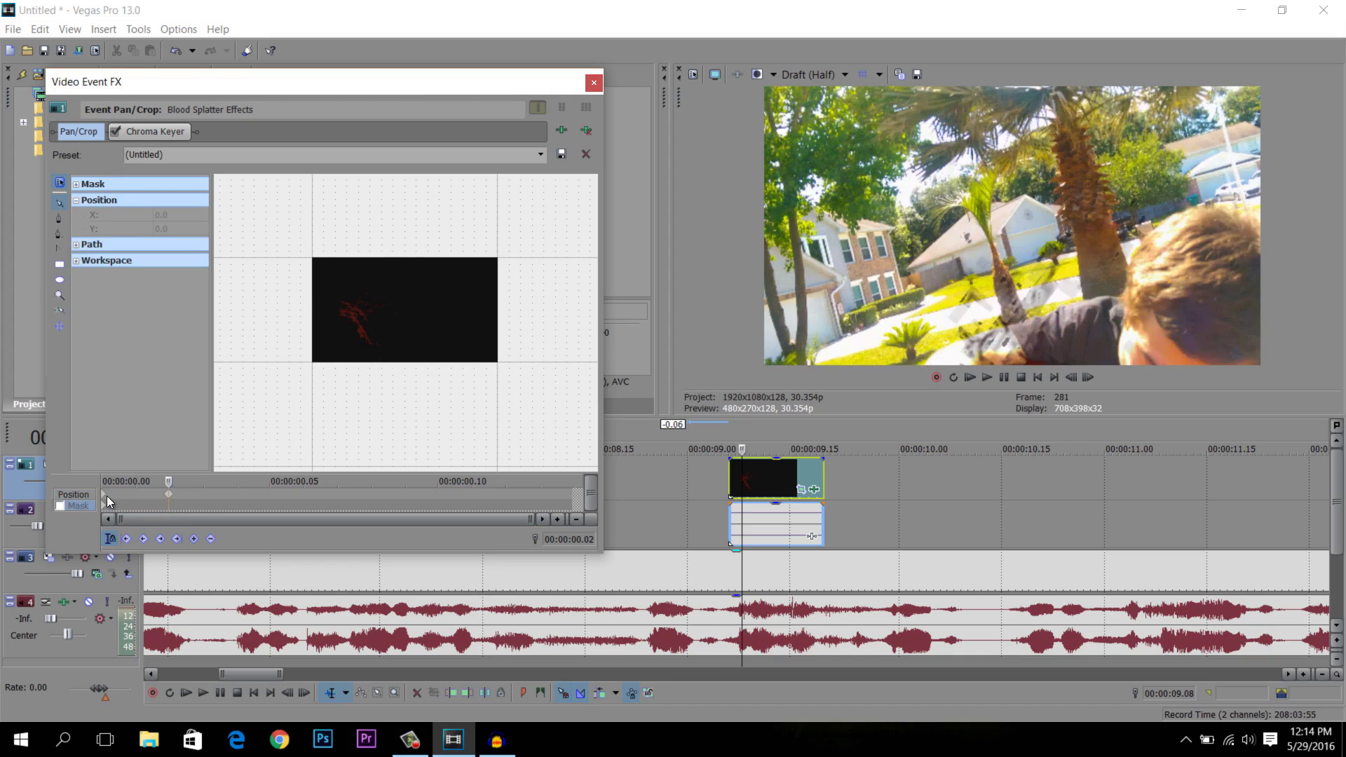
pyautogui.click(105, 495)
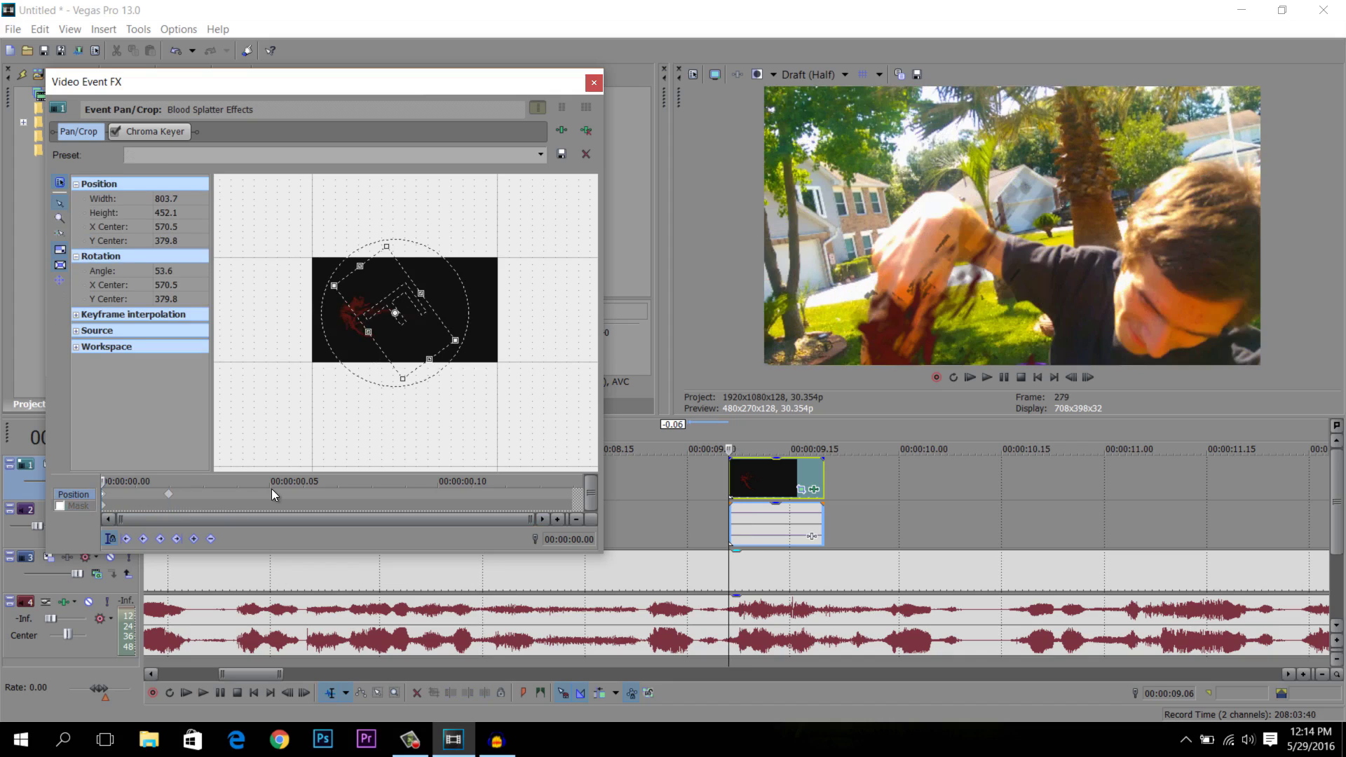
pyautogui.press('space')
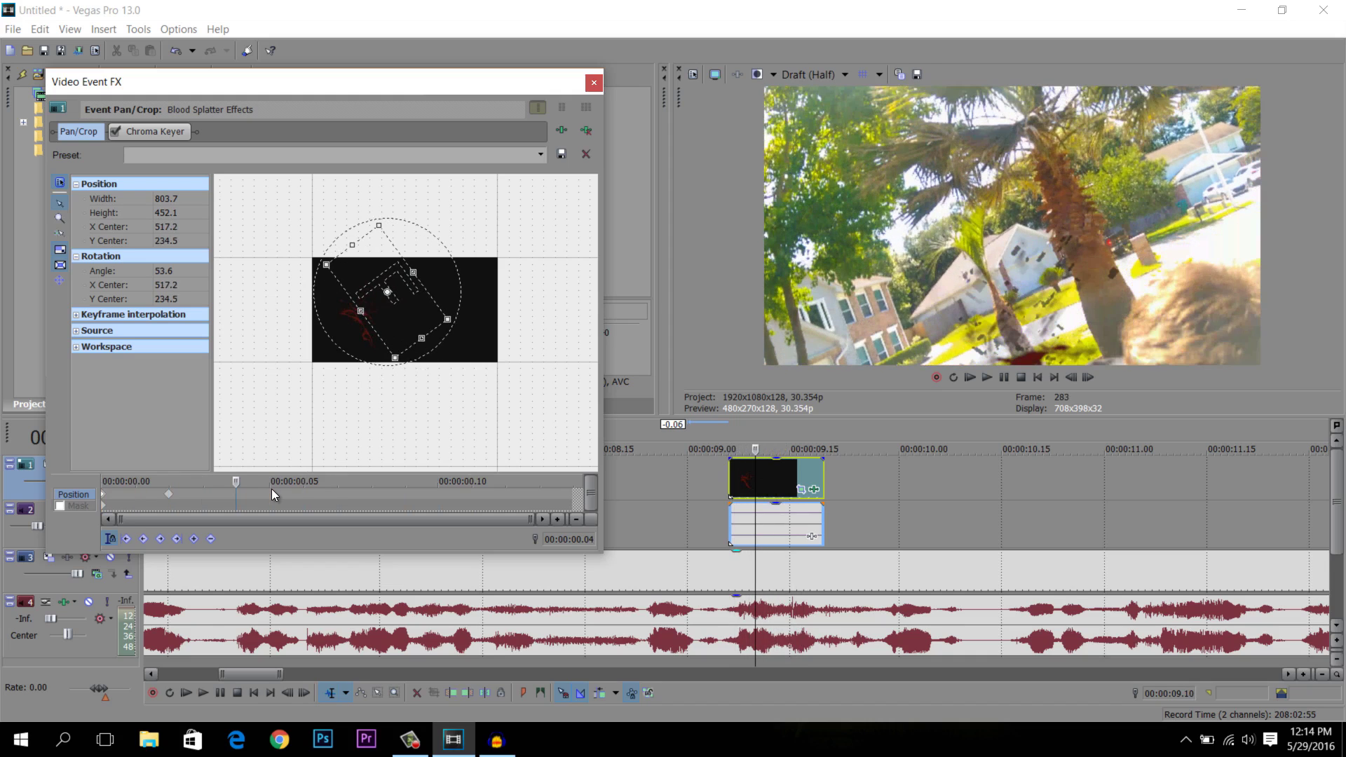
pyautogui.moveTo(388, 302); pyautogui.dragTo(434, 252)
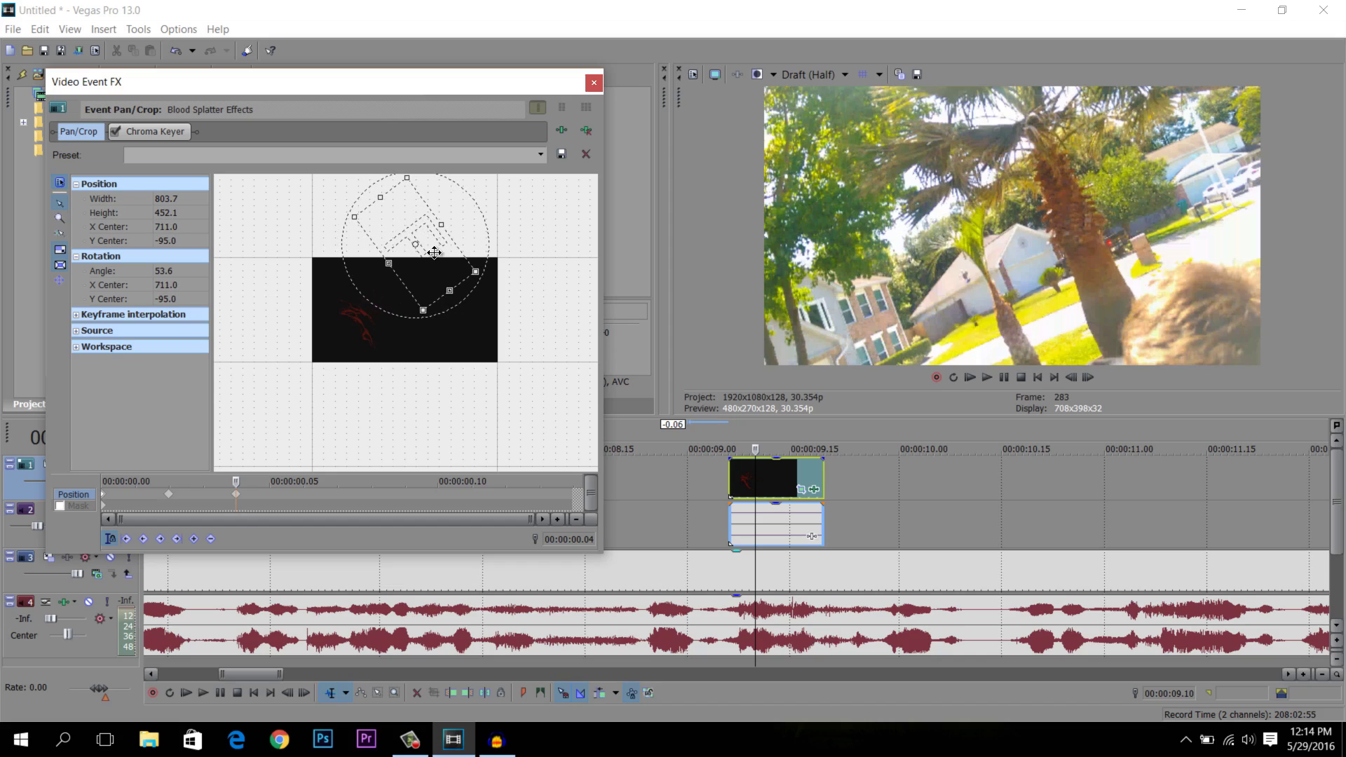
pyautogui.click(593, 83)
pyautogui.click(732, 488)
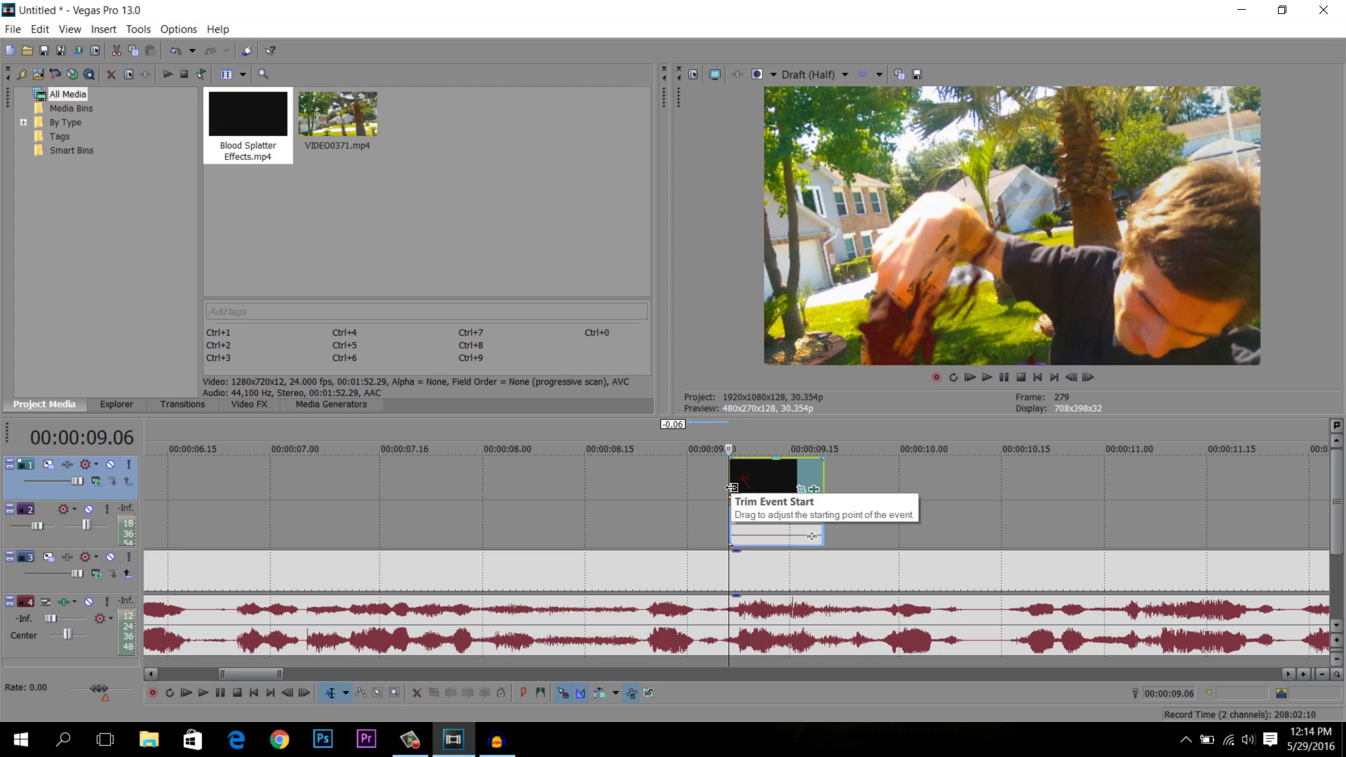
pyautogui.press('Right')
pyautogui.press('Right')
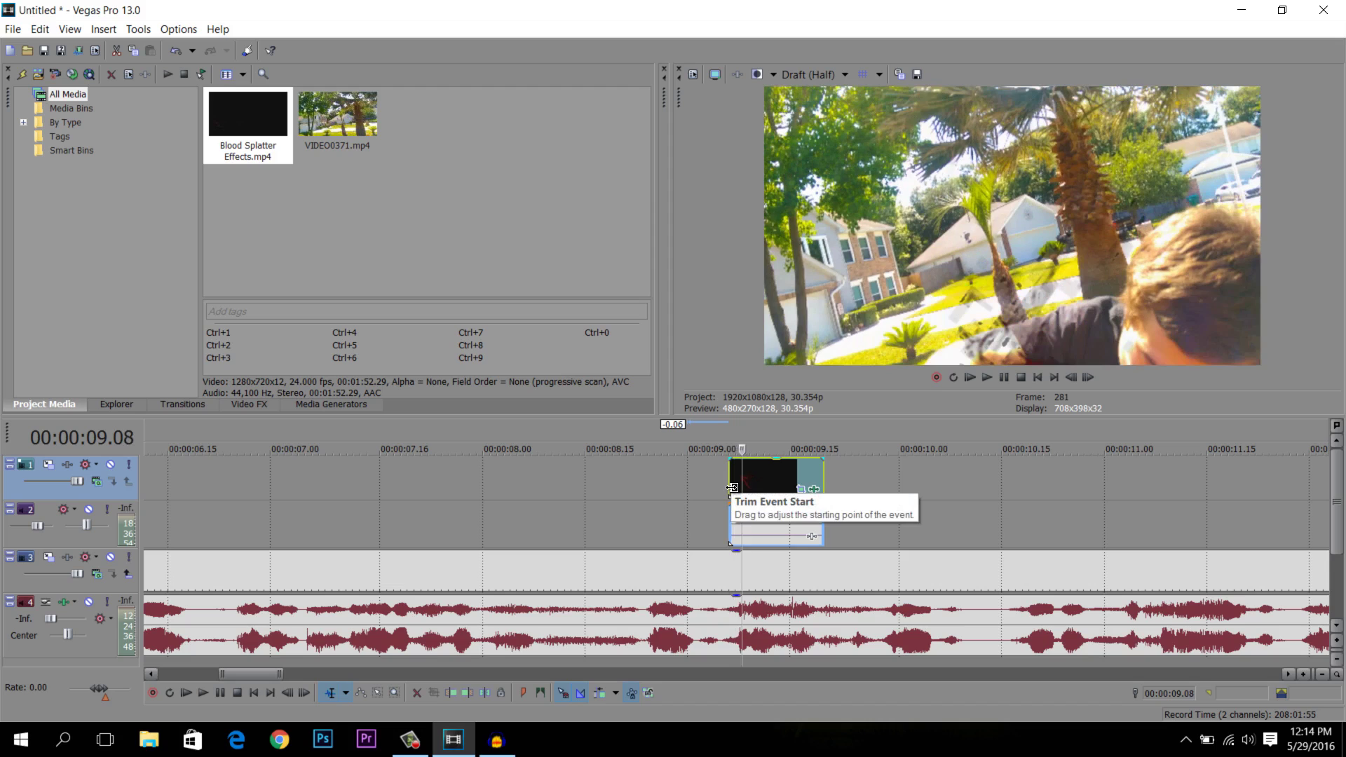
pyautogui.press('Right')
pyautogui.press('Right')
pyautogui.press('Right')
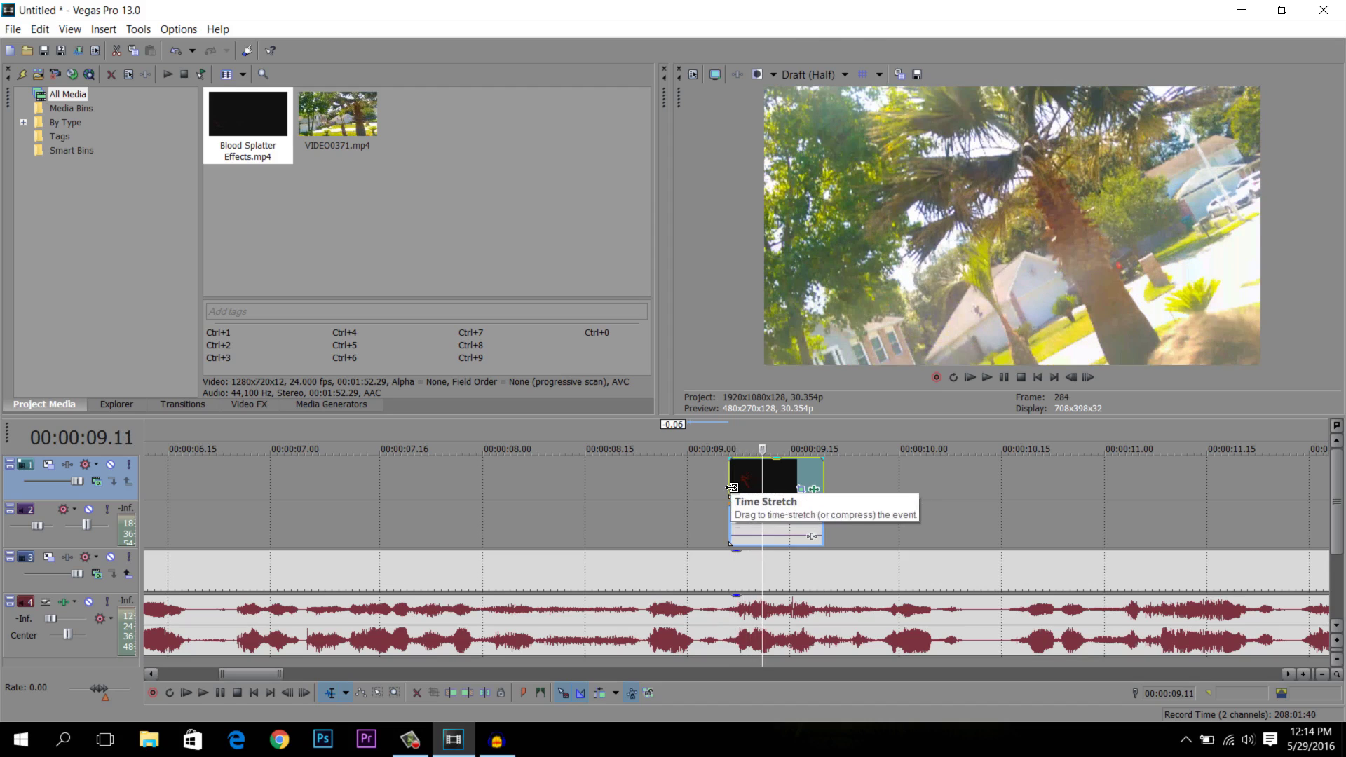
pyautogui.press('Left')
pyautogui.press('Left')
pyautogui.press('Left')
pyautogui.press('Left')
pyautogui.press('Left')
pyautogui.press('Left')
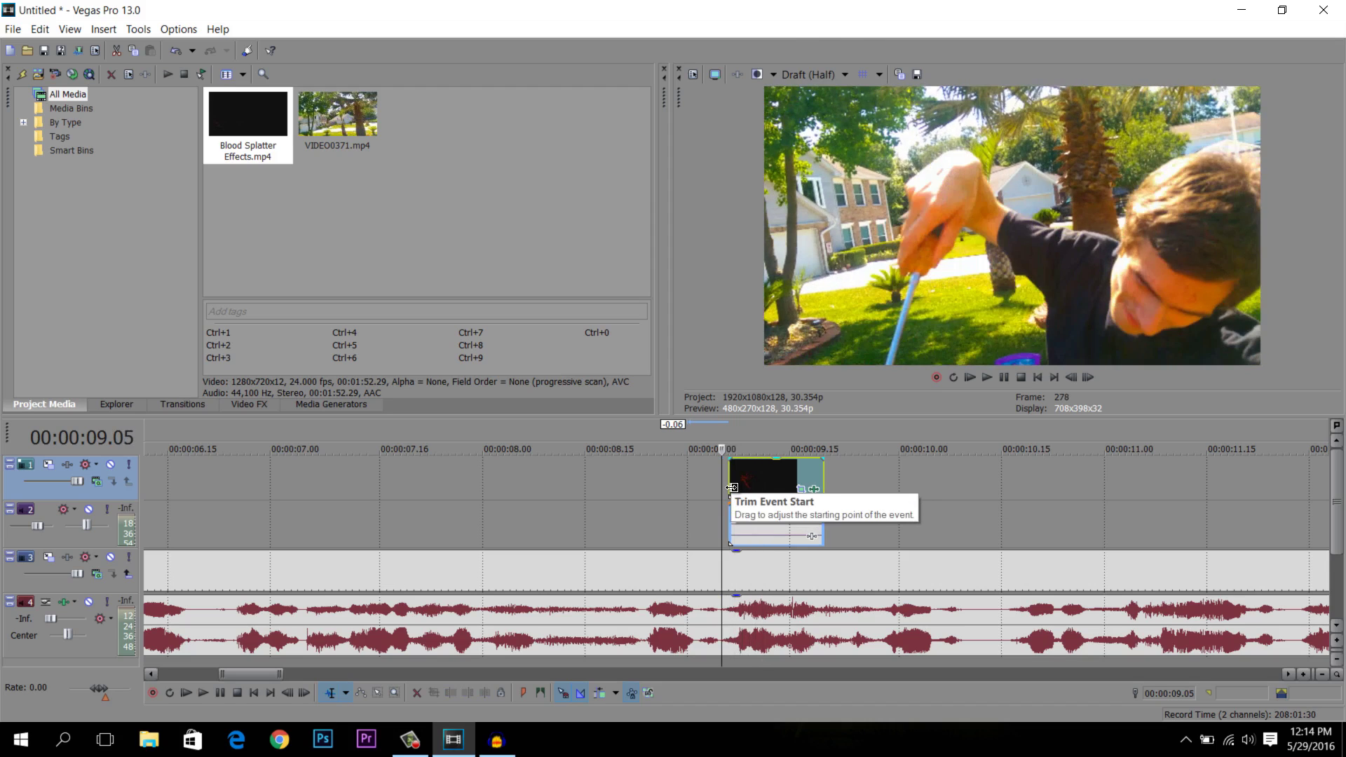
pyautogui.press('Right')
pyautogui.press('Right')
pyautogui.press('Right')
pyautogui.press('Right')
pyautogui.press('Right')
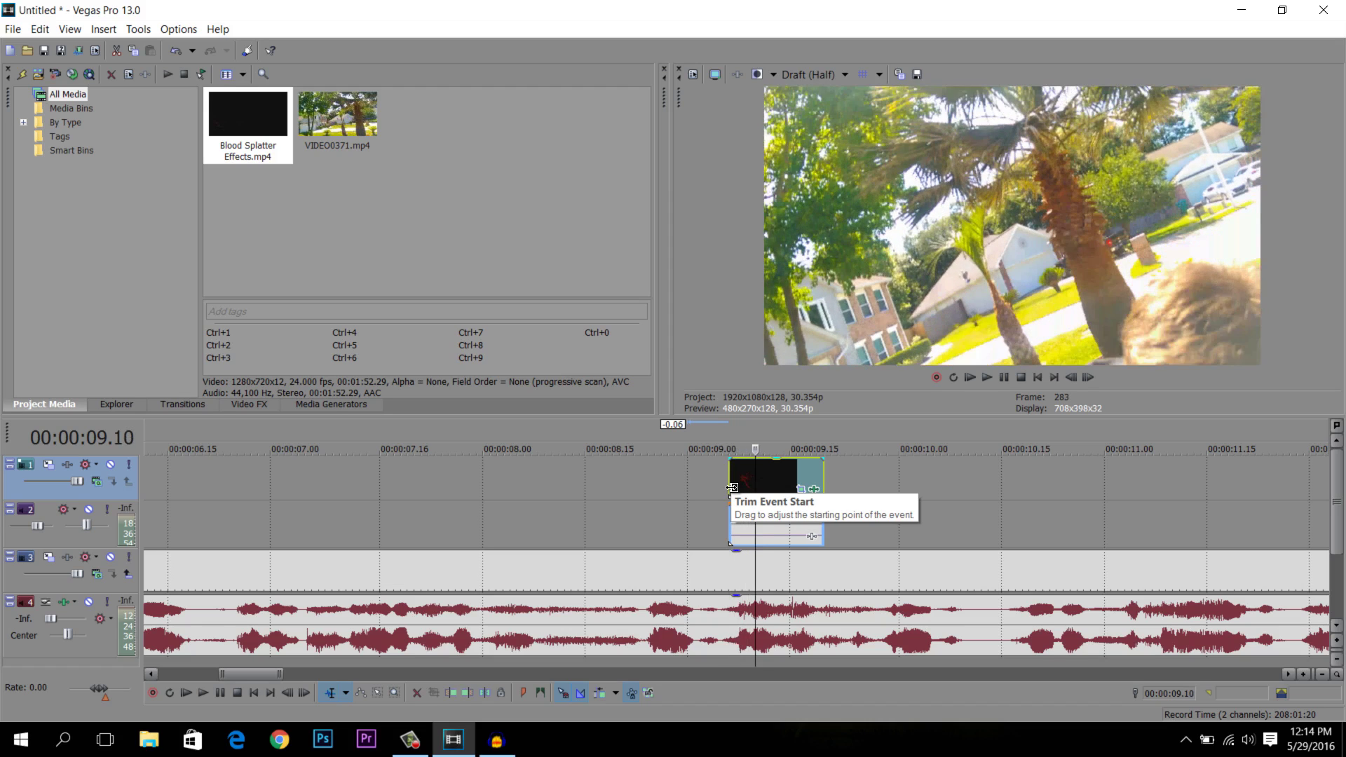
pyautogui.press('Right')
pyautogui.press('Right')
pyautogui.press('Right')
pyautogui.press('Right')
pyautogui.press('Right')
pyautogui.press('Right')
pyautogui.press('Right')
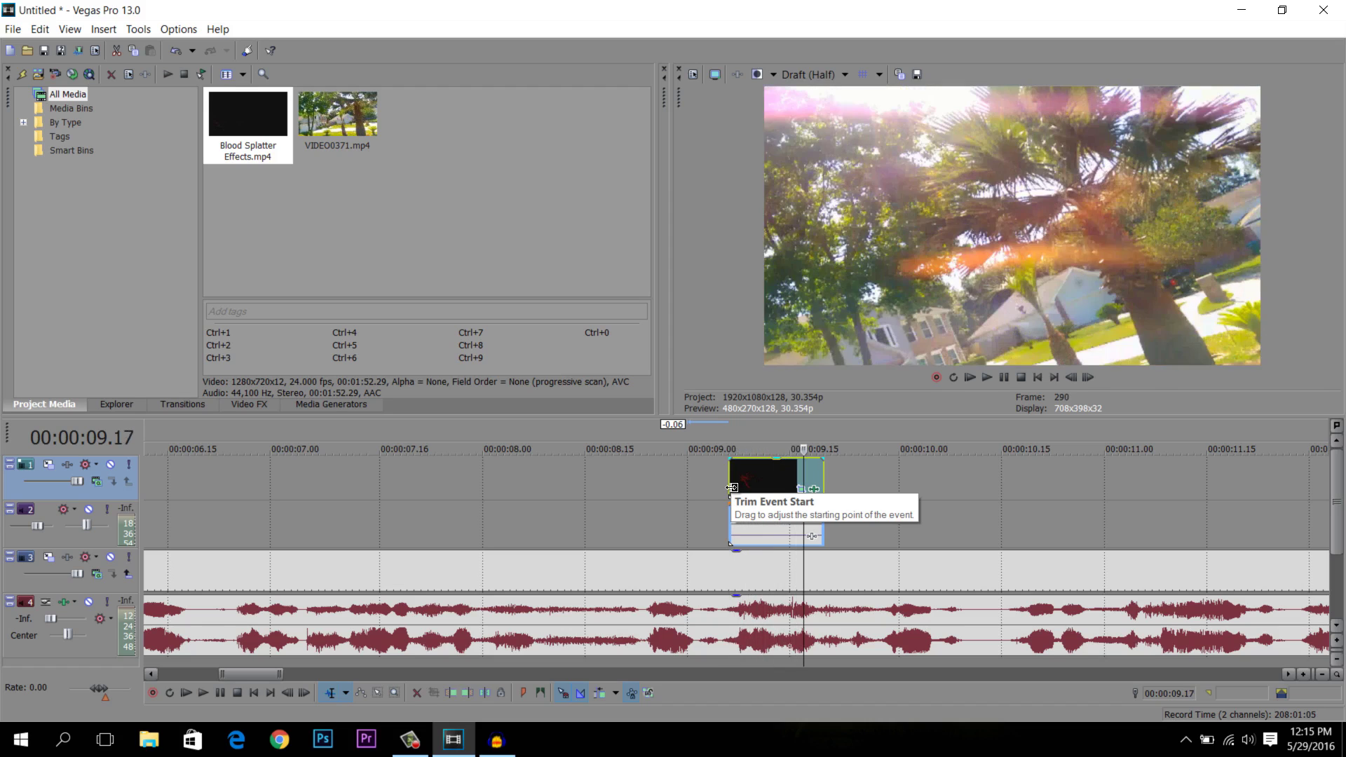
pyautogui.press('Left')
pyautogui.press('Left')
pyautogui.press('Left')
pyautogui.press('Left')
pyautogui.press('Left')
pyautogui.press('Left')
pyautogui.press('Left')
pyautogui.press('Left')
pyautogui.press('Left')
pyautogui.press('Left')
pyautogui.press('Left')
pyautogui.press('Left')
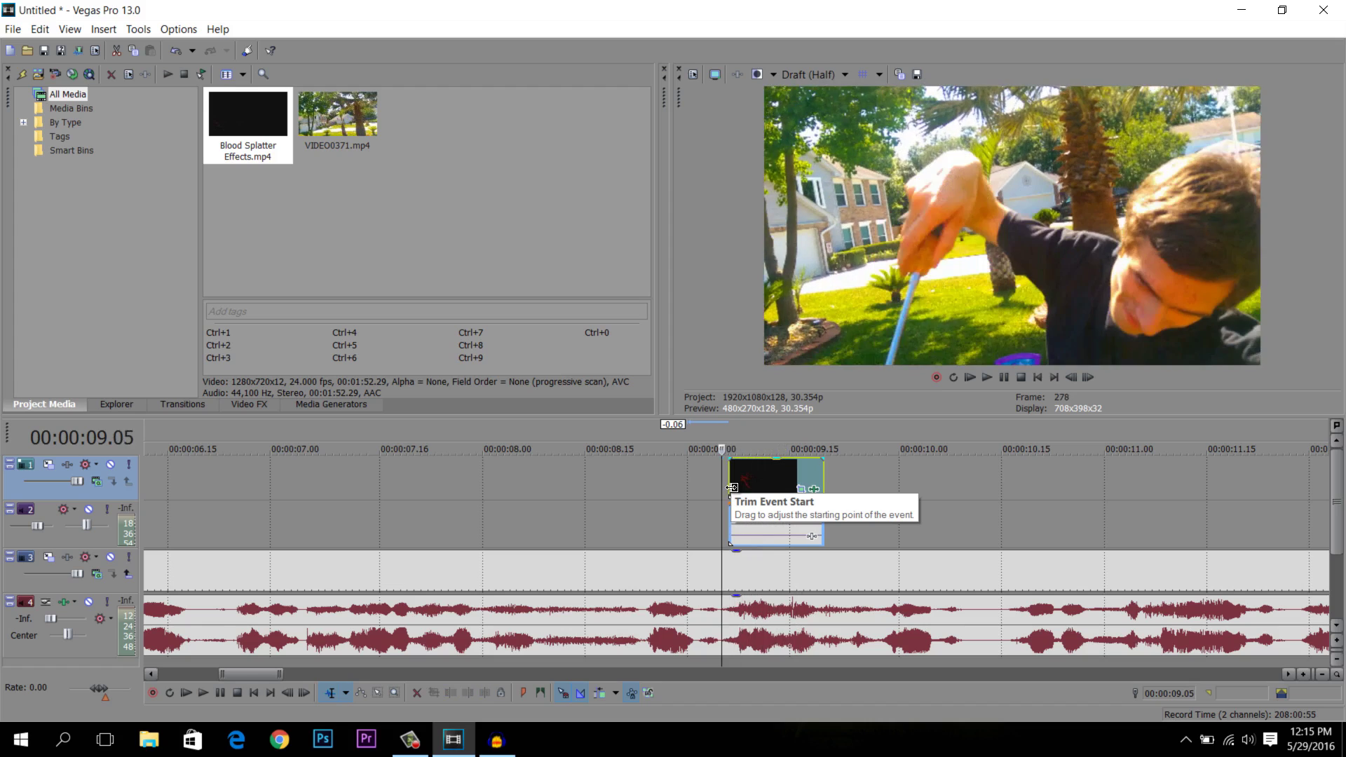
pyautogui.press('Left')
pyautogui.press('Left')
pyautogui.press('Right')
pyautogui.press('Right')
pyautogui.press('Right')
pyautogui.press('Right')
pyautogui.press('Right')
pyautogui.press('Right')
pyautogui.press('Right')
pyautogui.press('Right')
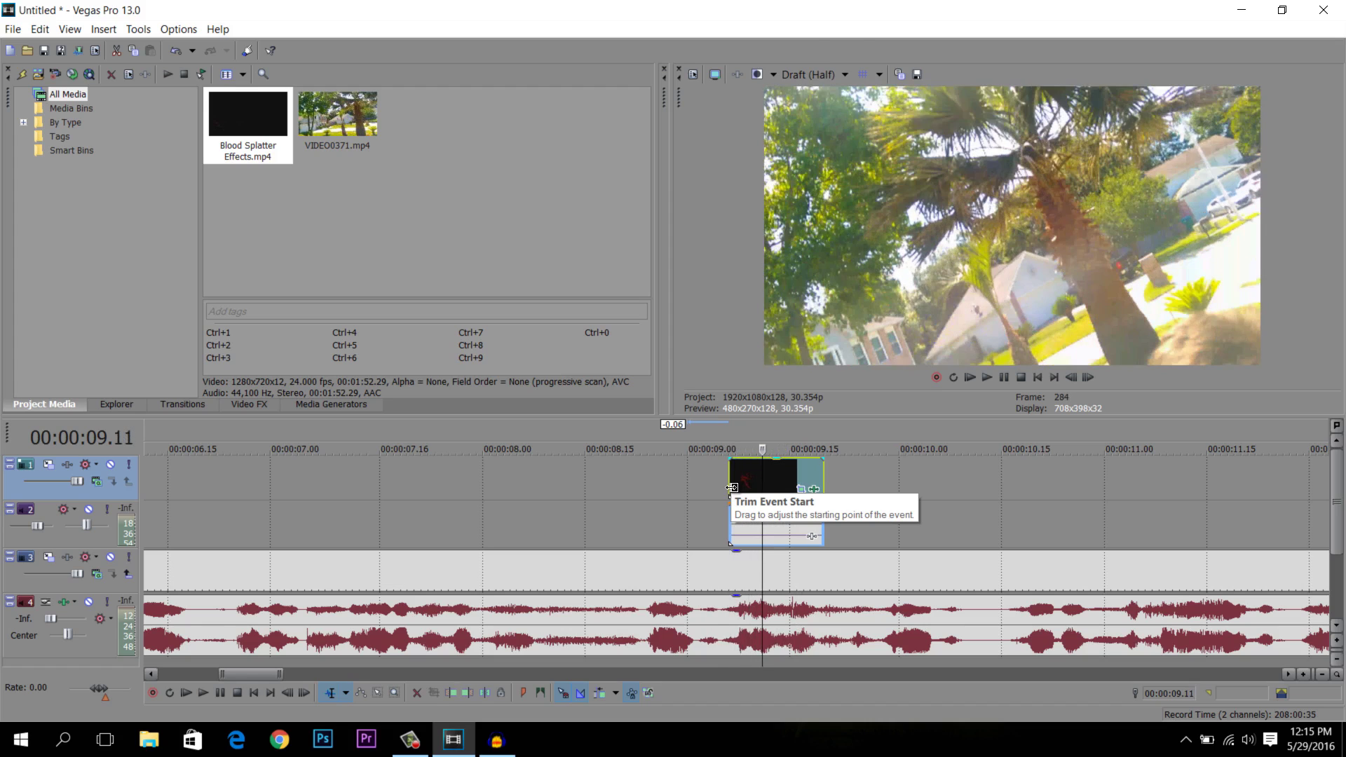
pyautogui.press('Left')
pyautogui.press('Left')
pyautogui.press('Left')
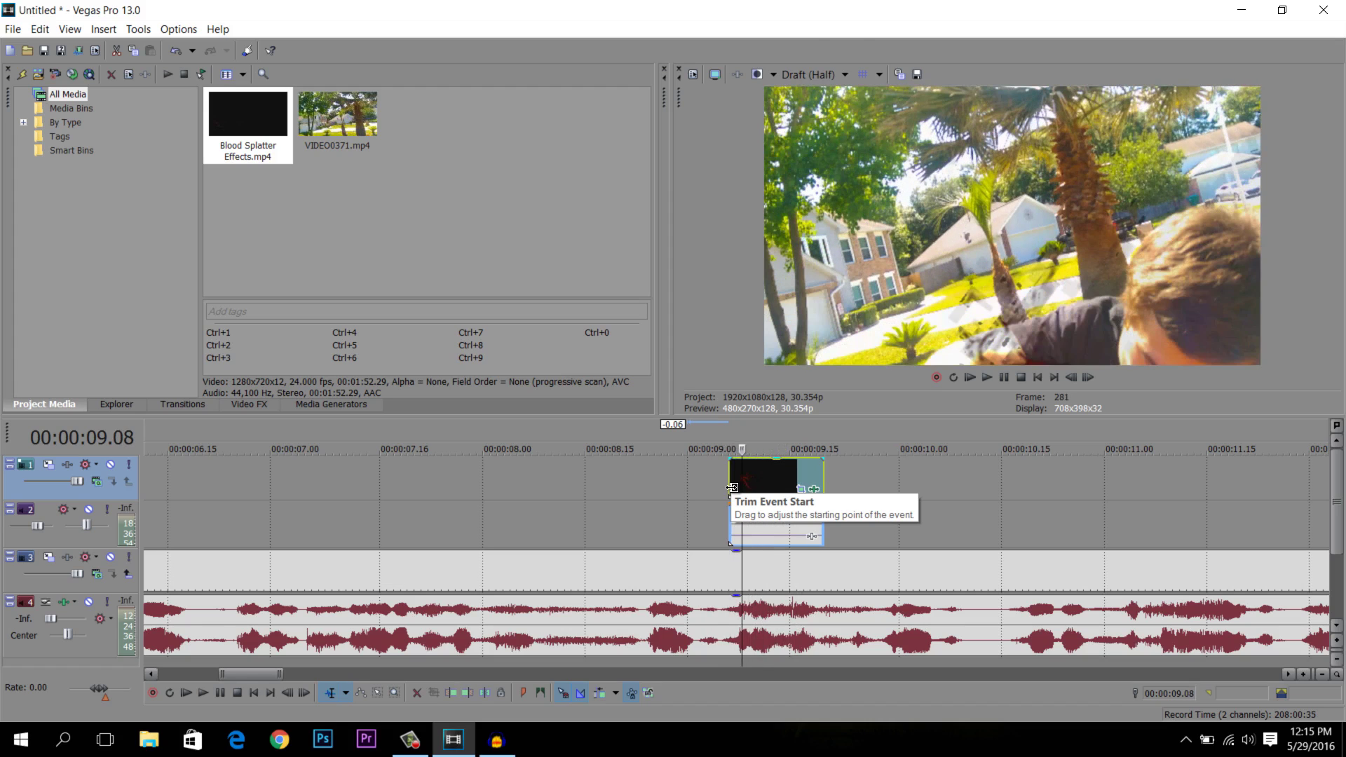
# Find the second stab frame just past the first splatter clip.
pyautogui.scroll(-3, 731, 488)
pyautogui.click(792, 461)
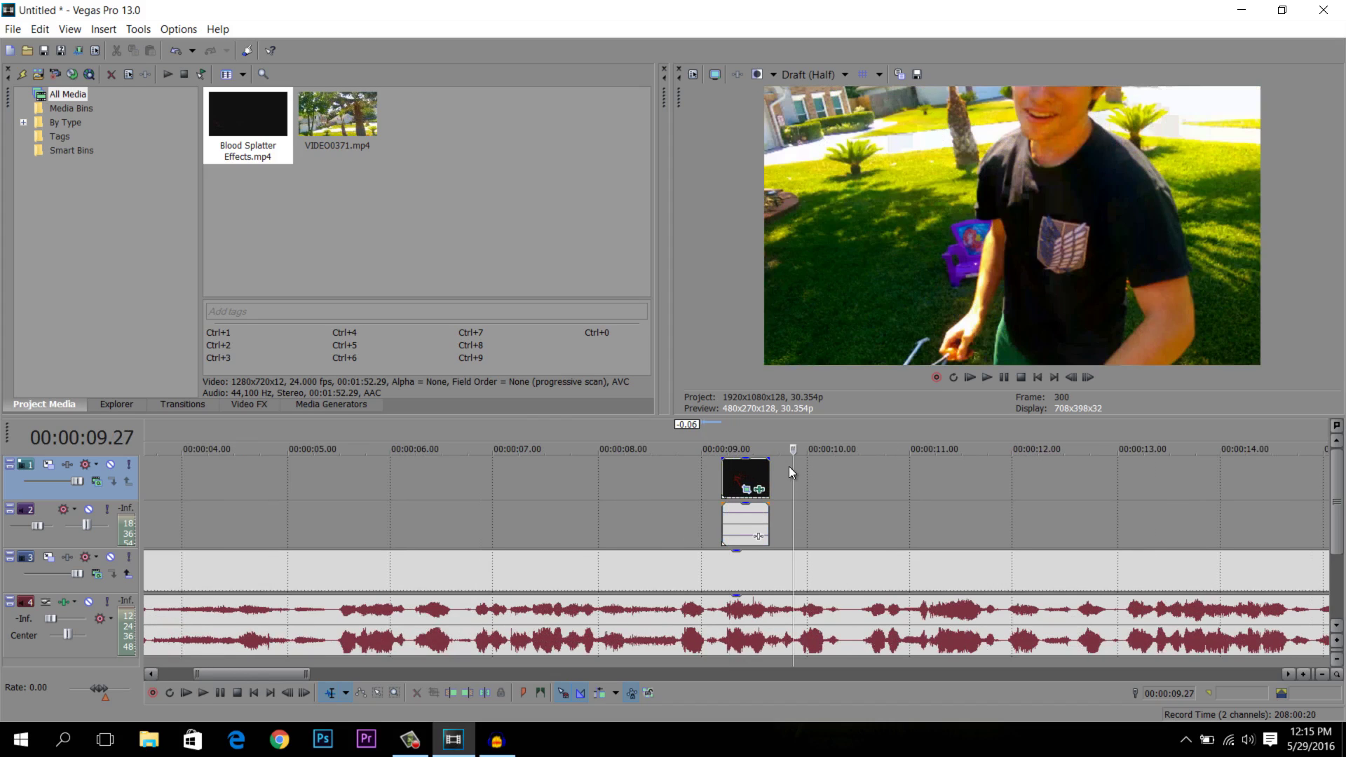
pyautogui.press('Right')
pyautogui.press('Right')
pyautogui.press('Right')
pyautogui.press('Right')
pyautogui.press('Right')
pyautogui.press('Right')
pyautogui.press('Right')
pyautogui.press('Right')
pyautogui.press('Right')
pyautogui.press('Right')
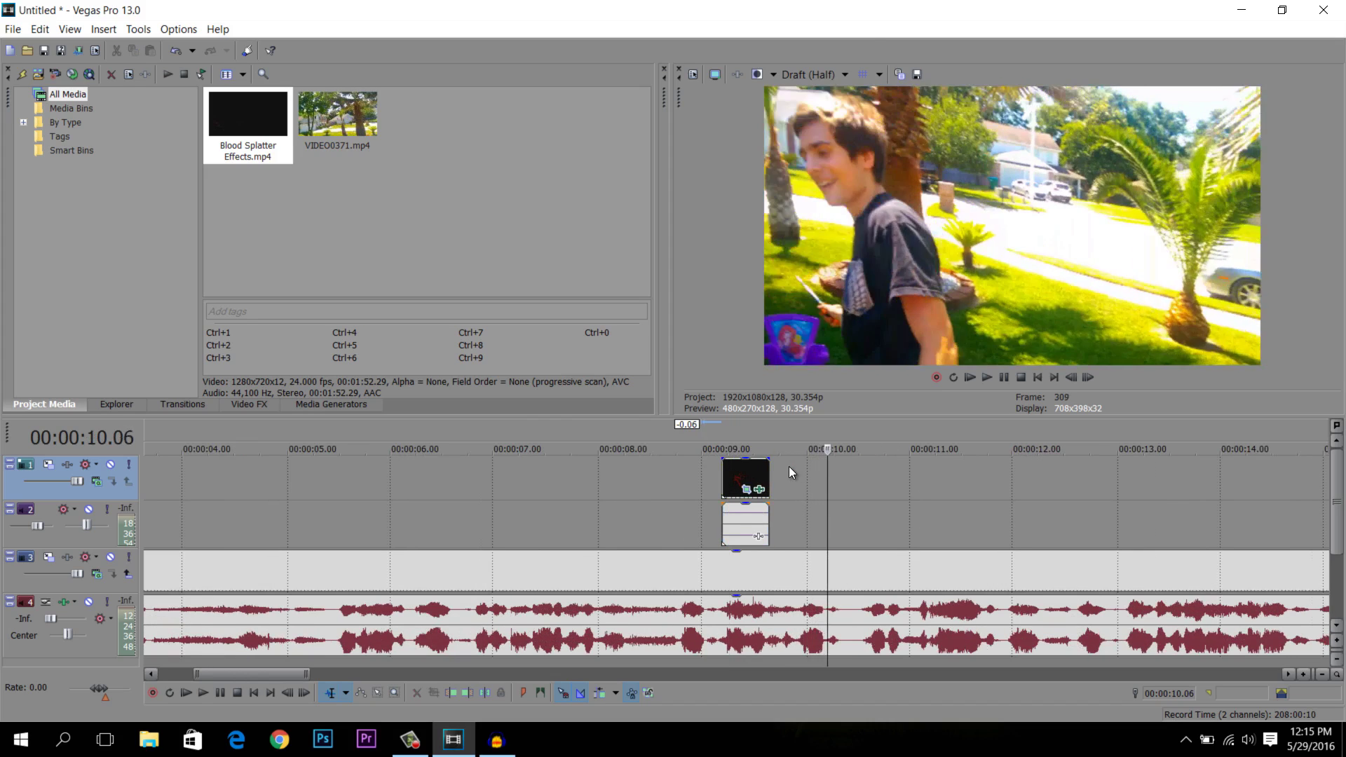
pyautogui.press('Right')
pyautogui.press('Right')
pyautogui.press('Right')
pyautogui.press('Right')
pyautogui.press('Right')
pyautogui.press('Right')
pyautogui.press('Right')
pyautogui.press('Right')
pyautogui.press('Right')
pyautogui.press('Right')
pyautogui.press('Right')
pyautogui.press('Right')
pyautogui.press('Right')
pyautogui.press('Right')
pyautogui.press('Right')
pyautogui.press('Right')
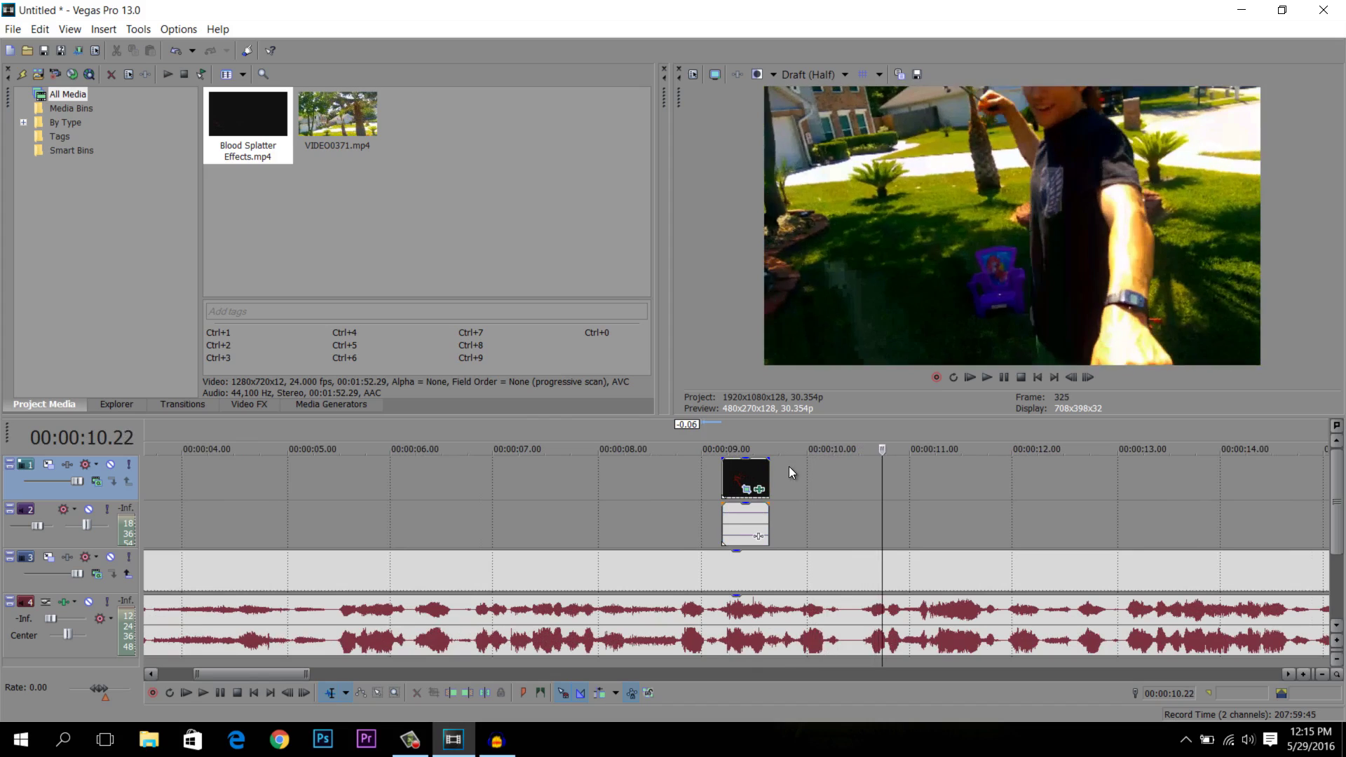
pyautogui.press('Right')
pyautogui.press('Right')
pyautogui.press('Right')
pyautogui.press('Right')
pyautogui.press('Right')
pyautogui.press('Right')
pyautogui.press('Right')
pyautogui.press('Right')
pyautogui.press('Right')
pyautogui.press('Right')
pyautogui.press('Right')
pyautogui.press('Right')
pyautogui.press('Right')
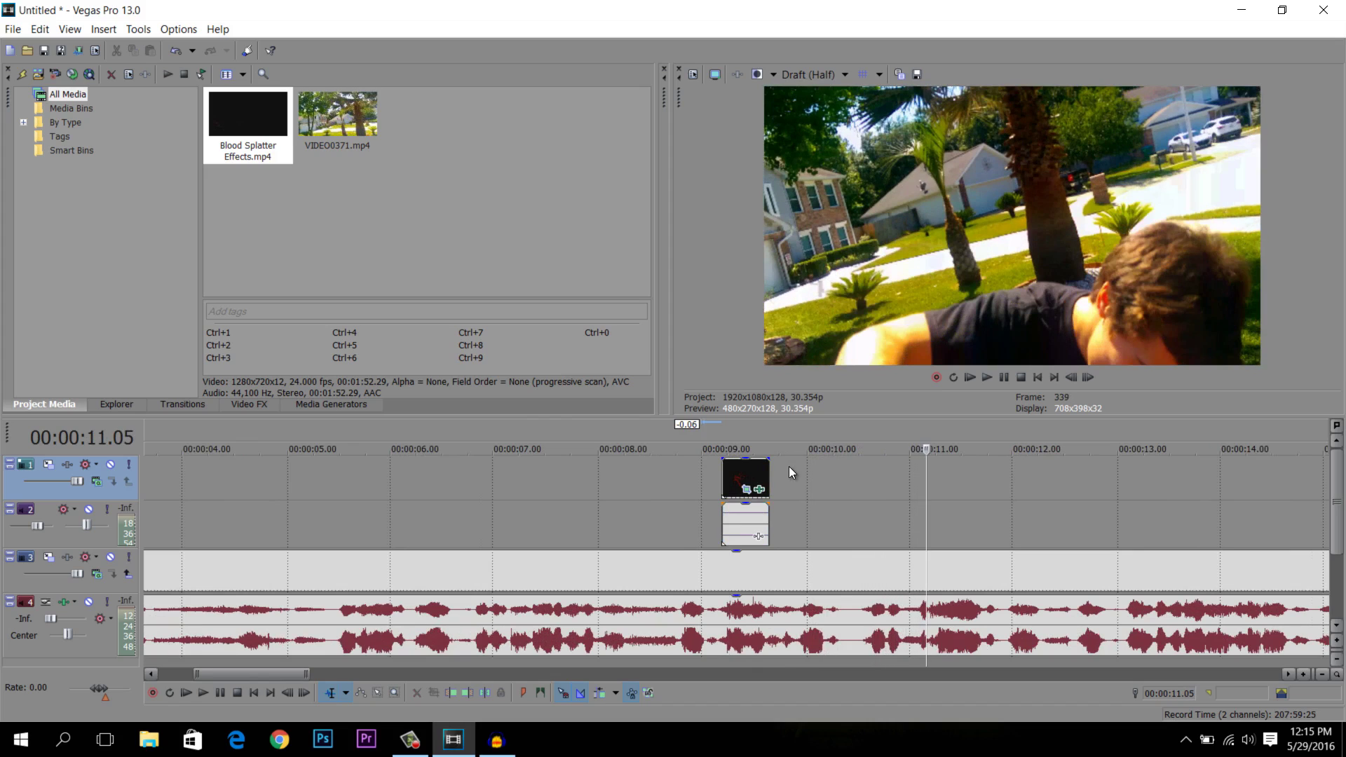
# Paste a copy of the Blood Splatter clip at the second stab, 00:00:11.03.
pyautogui.click(762, 465)
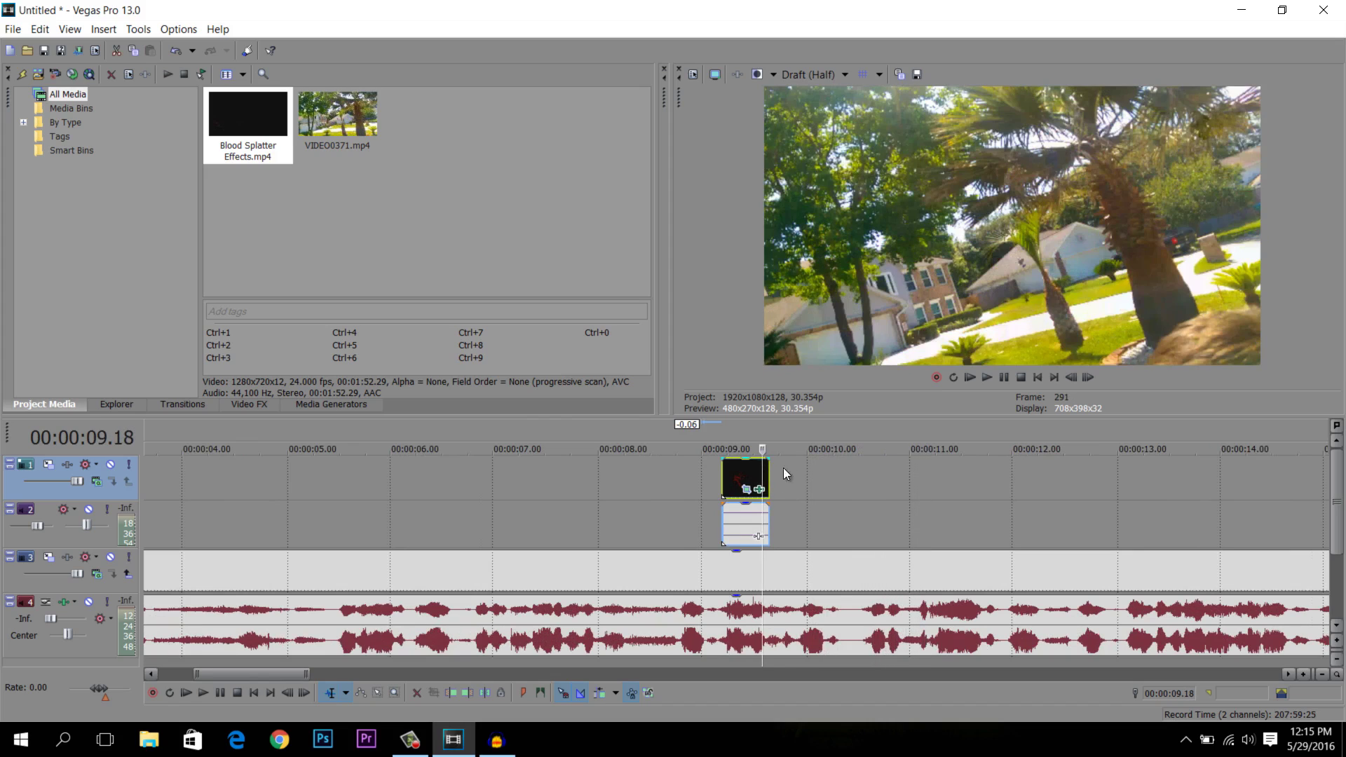
pyautogui.click(901, 473)
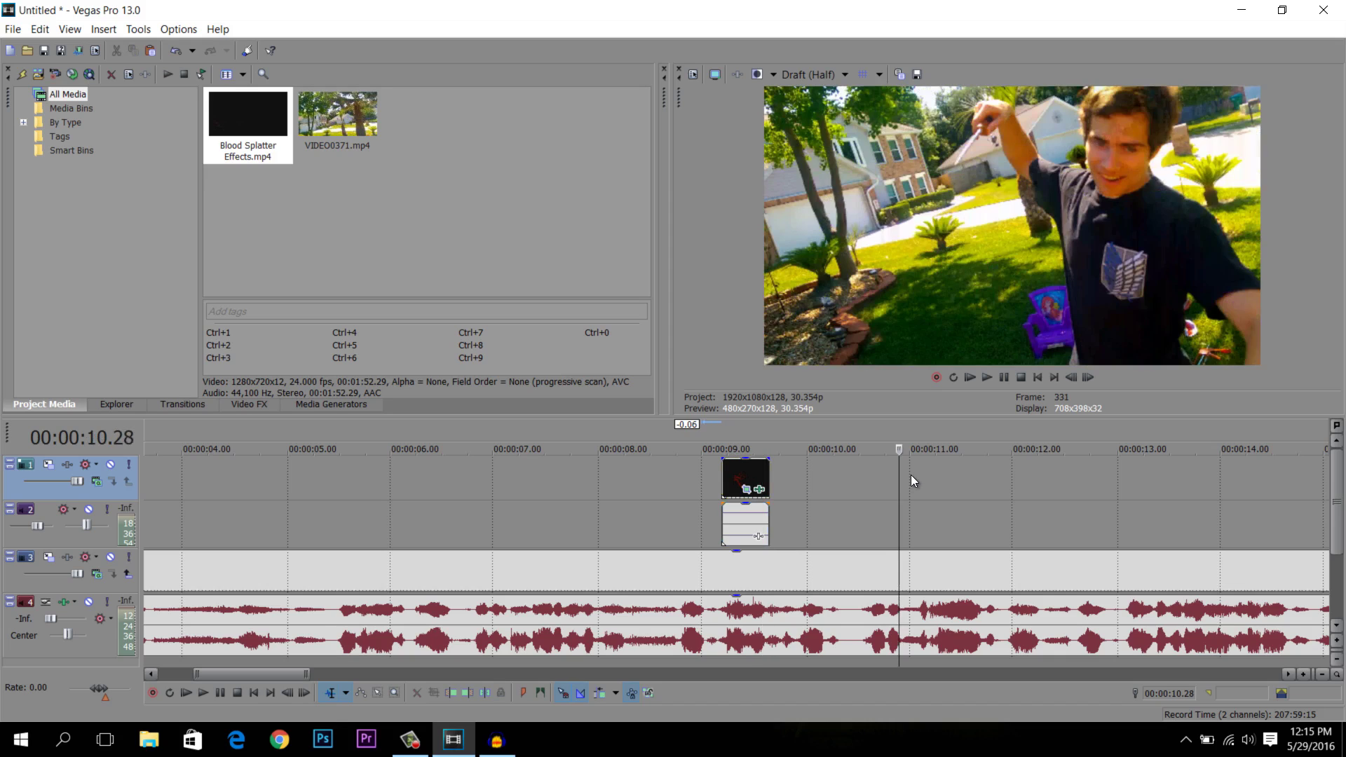
pyautogui.press('Right')
pyautogui.press('Right')
pyautogui.press('Right')
pyautogui.press('Right')
pyautogui.press('Right')
pyautogui.hotkey('ctrl', 'v')
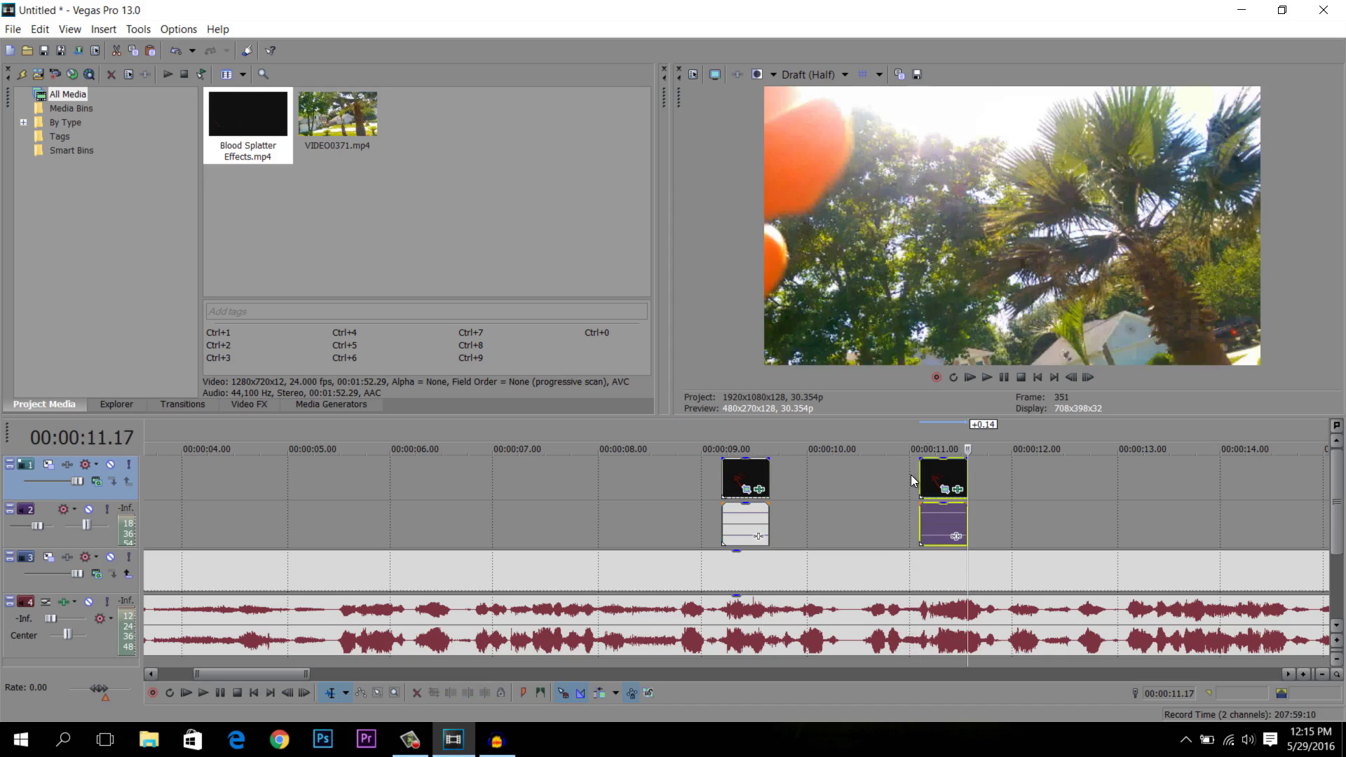
pyautogui.click(922, 477)
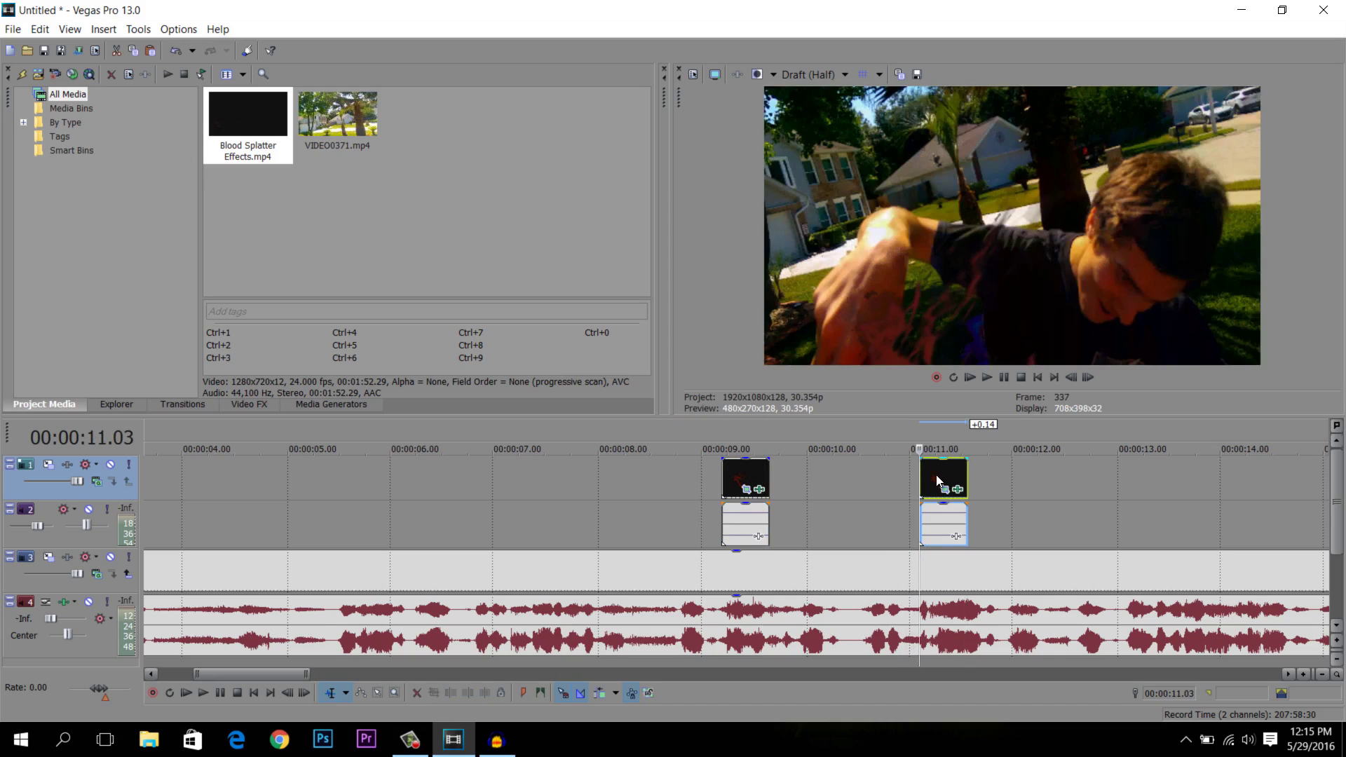
pyautogui.click(937, 481)
pyautogui.click(926, 481)
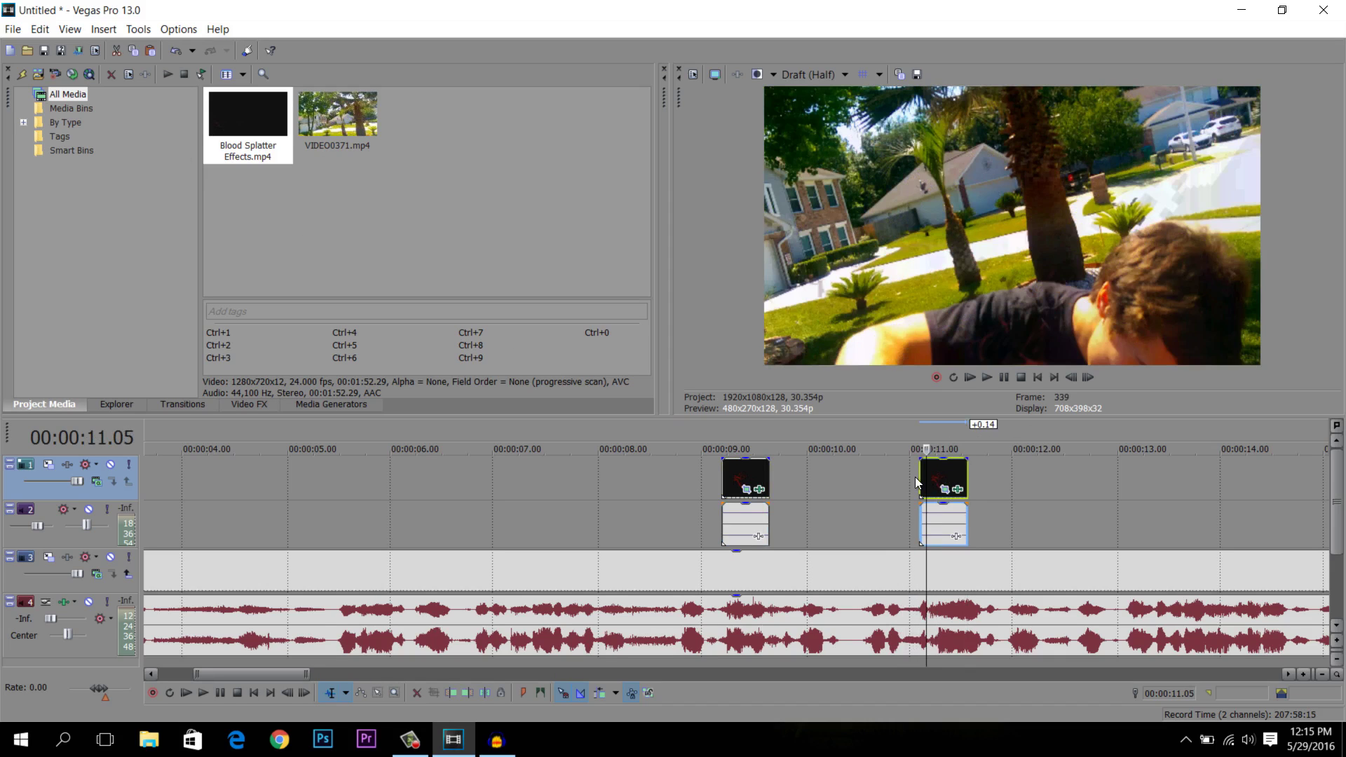